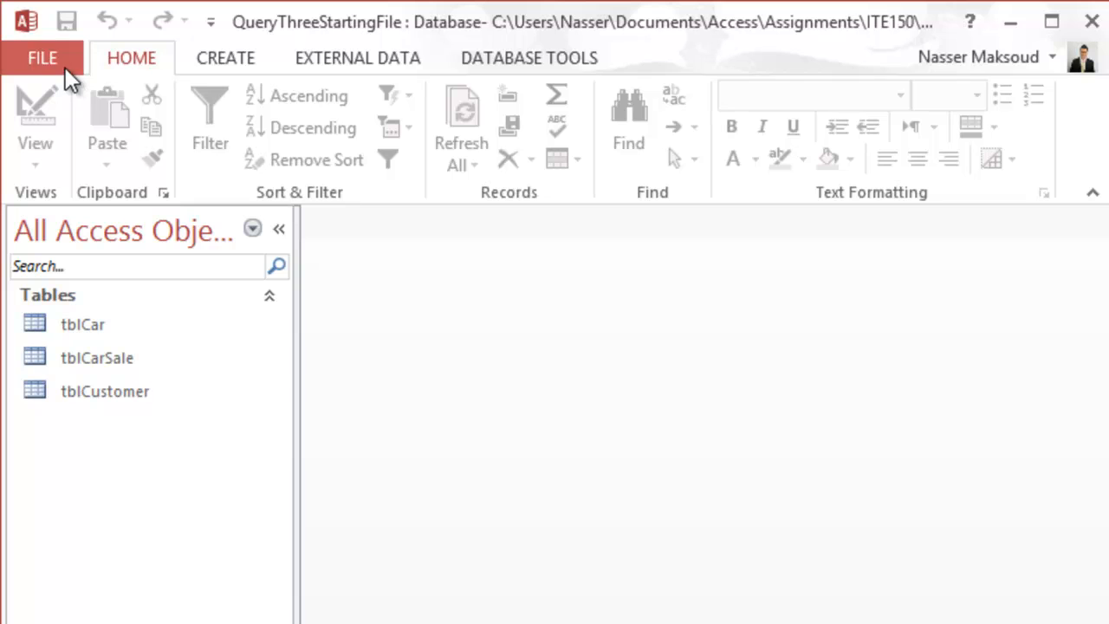
Step: Save the database as QueryThree.accdb in MSAccessLabs\Solutions and enable its content
left_click(57, 63)
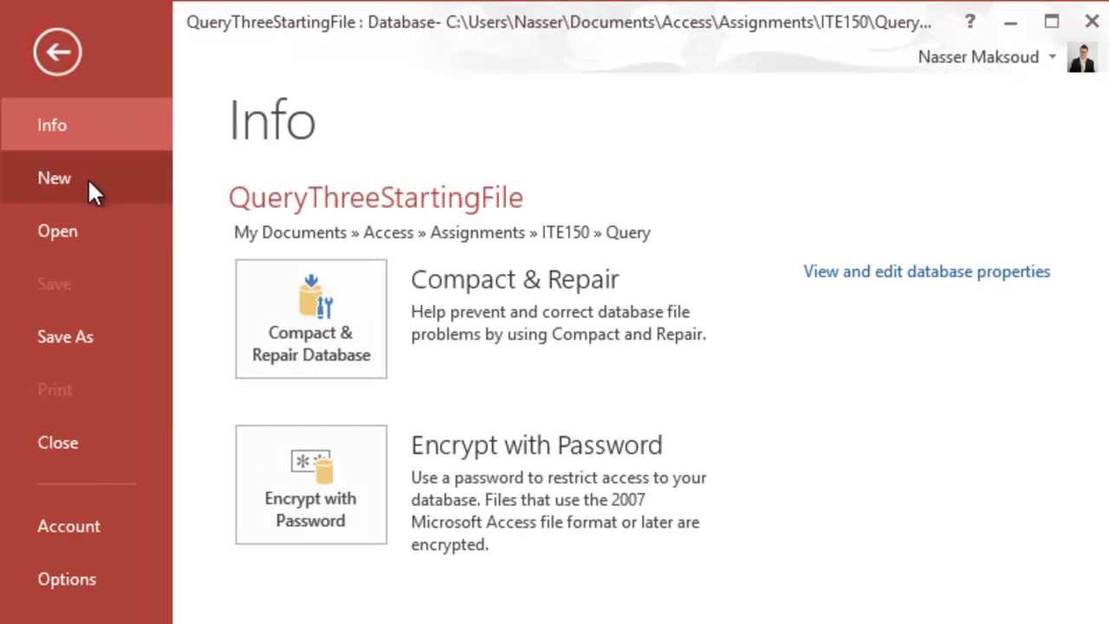
left_click(112, 333)
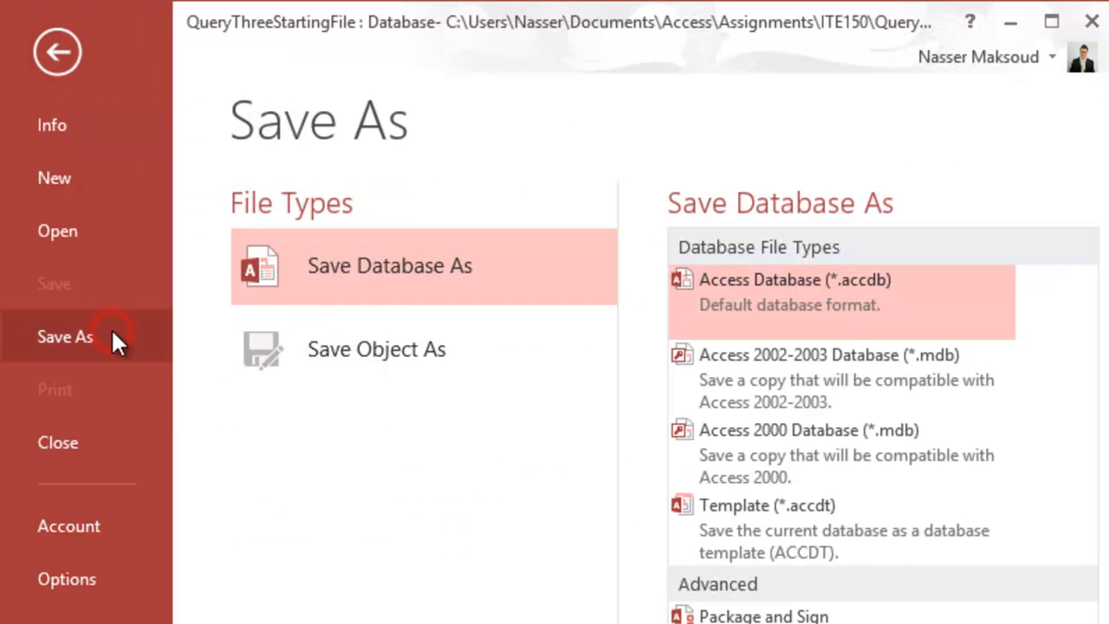
left_click(725, 367)
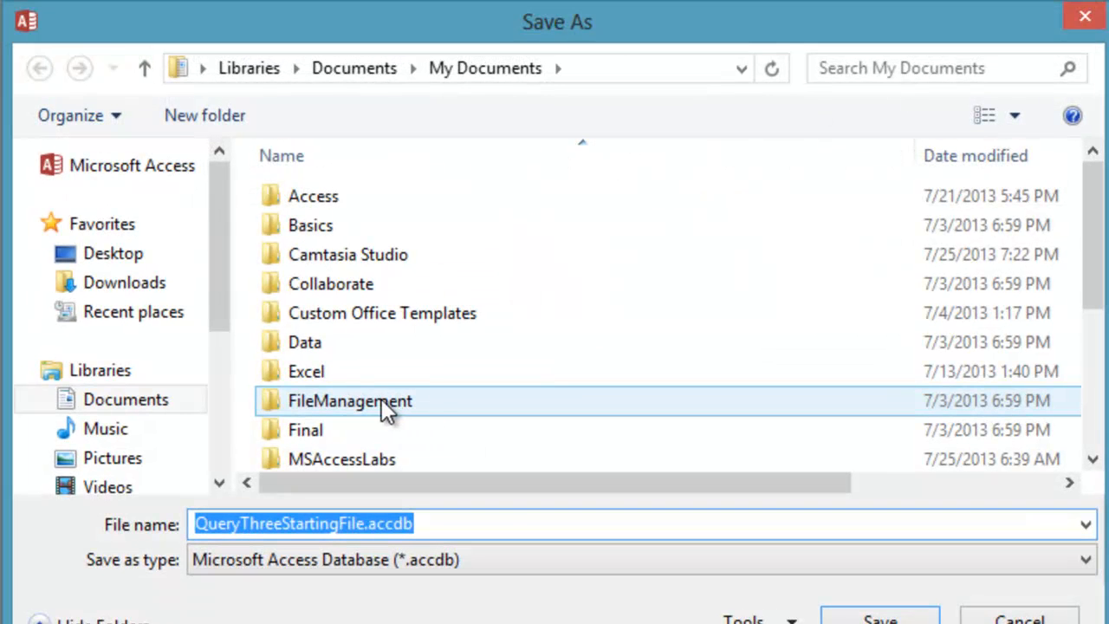
double_click(371, 457)
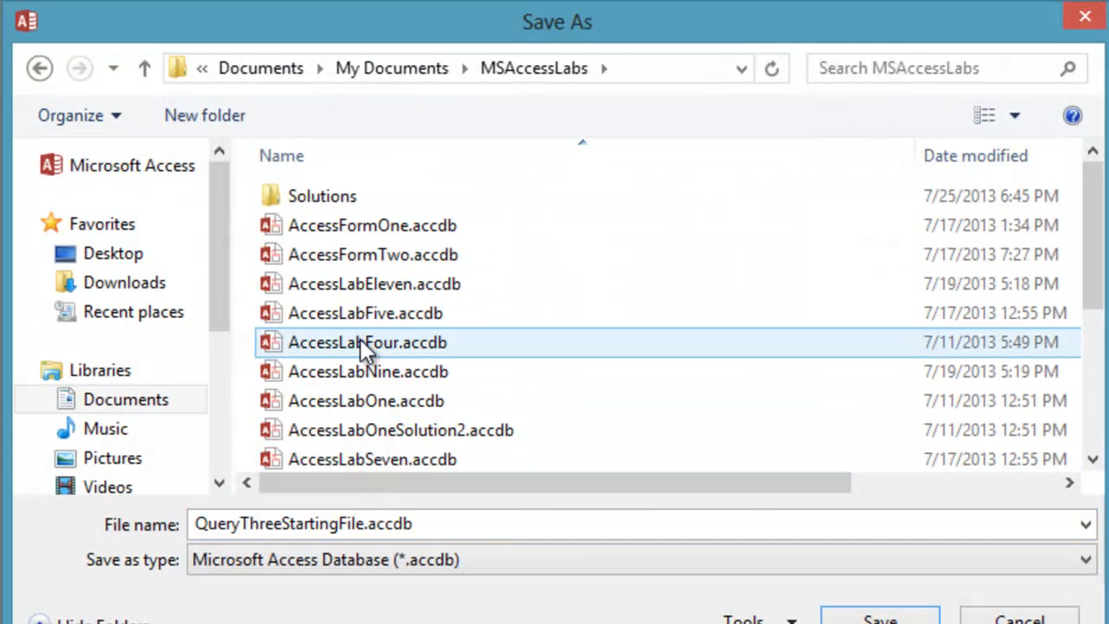
double_click(349, 193)
left_click(323, 519)
left_click(320, 519)
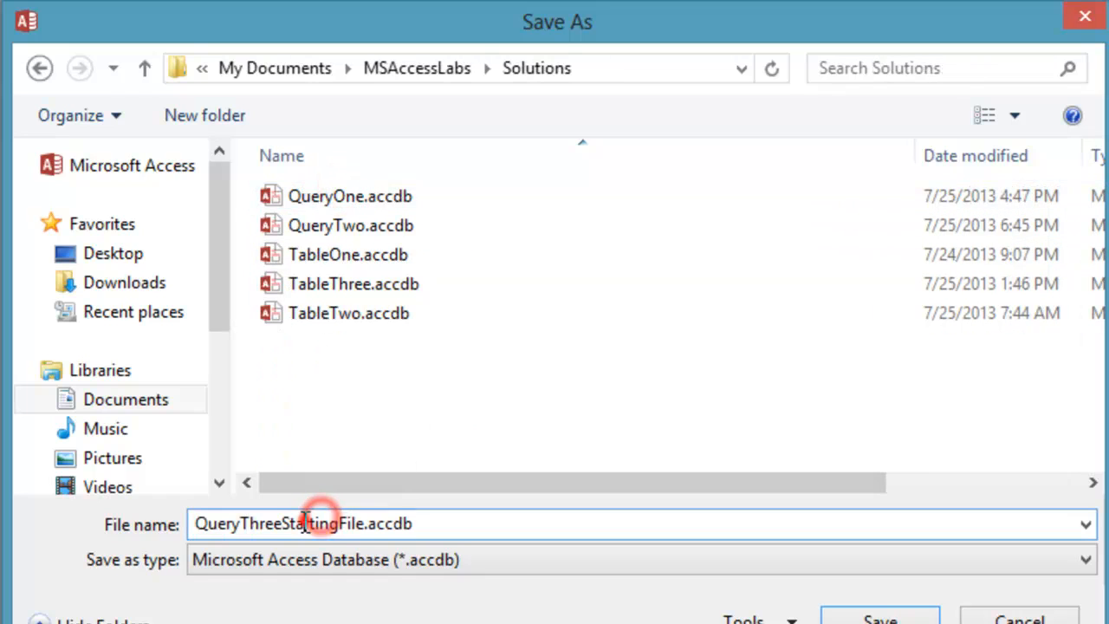
left_click(304, 521)
left_click_drag(284, 521, 365, 523)
key("Delete")
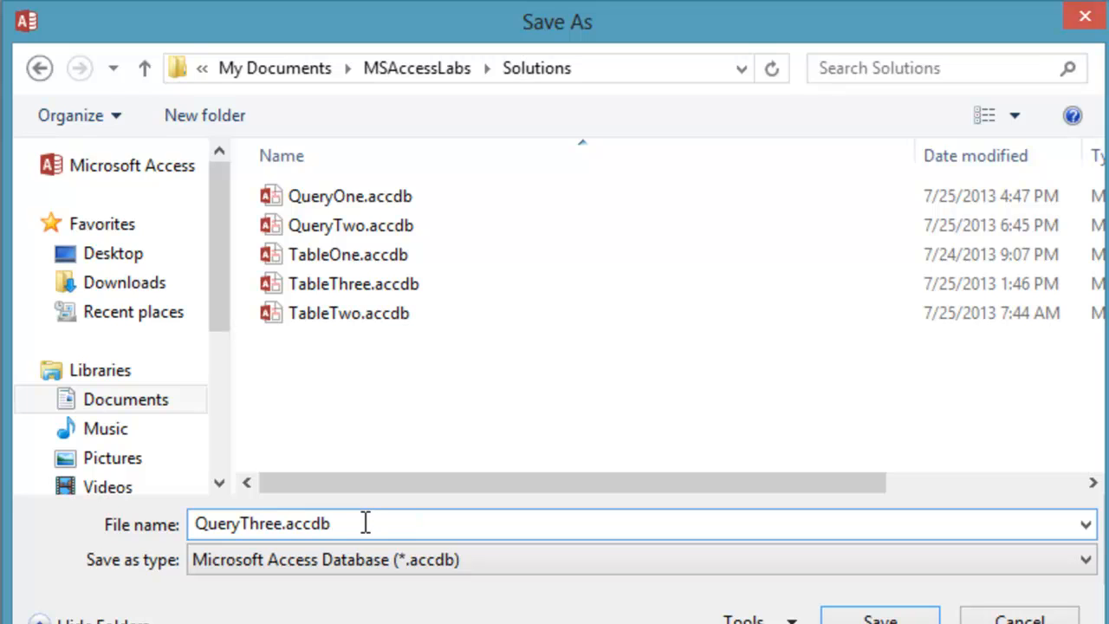
left_click(892, 613)
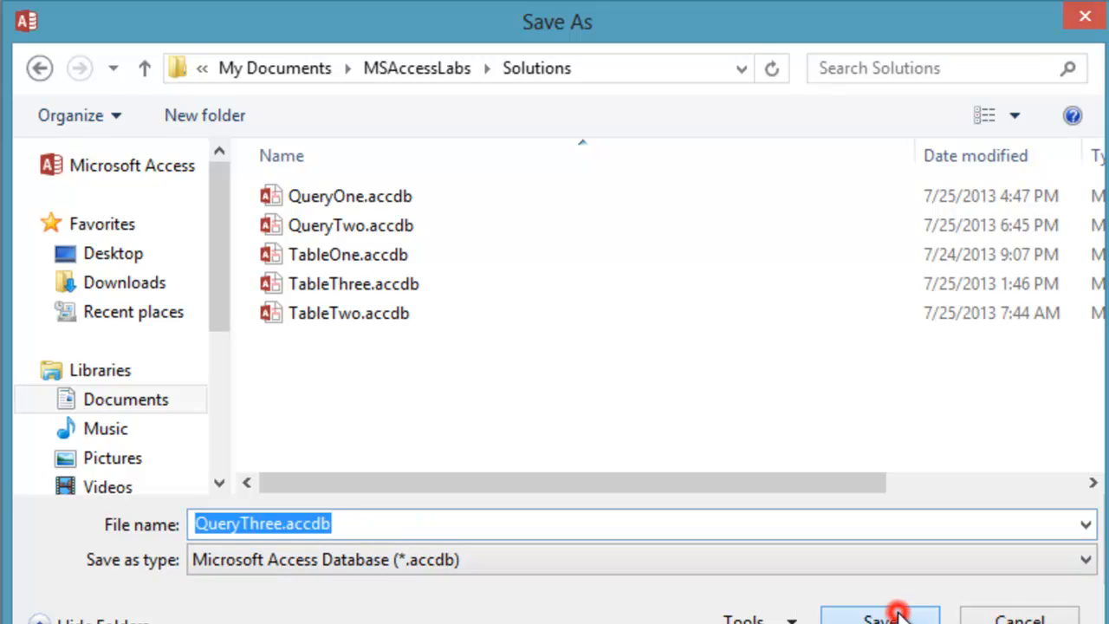
left_click(775, 228)
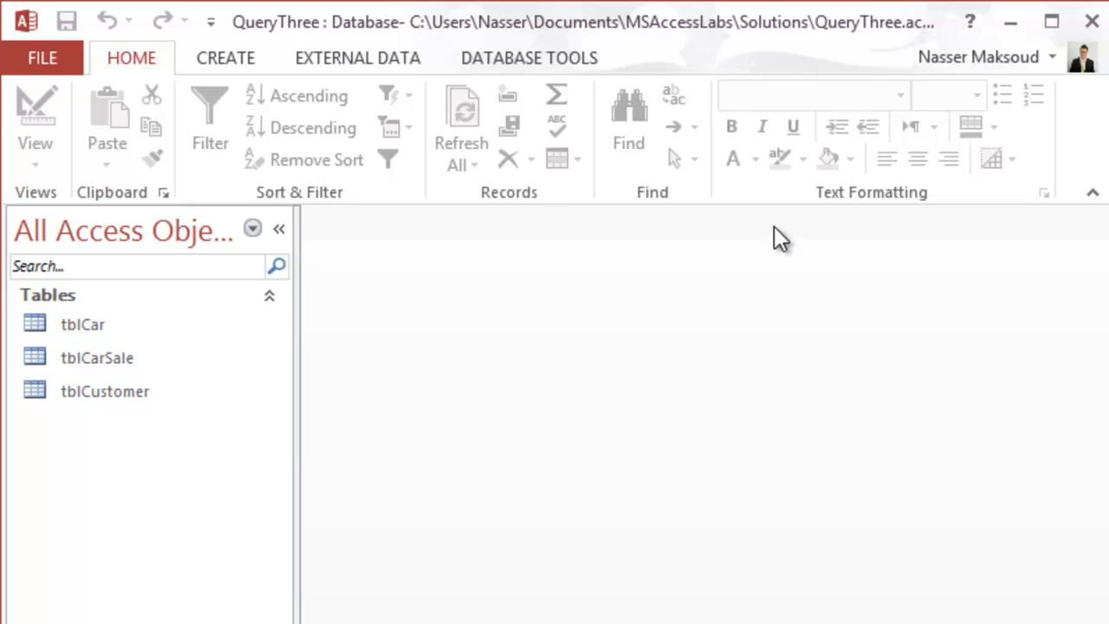
Step: Create a design-view query on tblCar and add the Make and Price fields
left_click(223, 61)
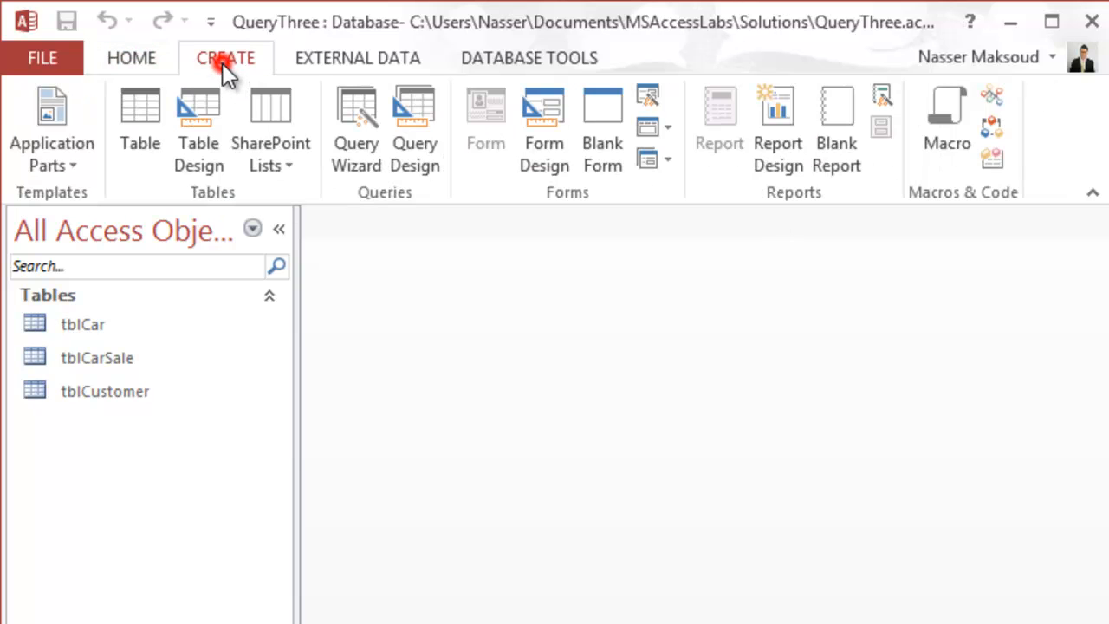
left_click(426, 122)
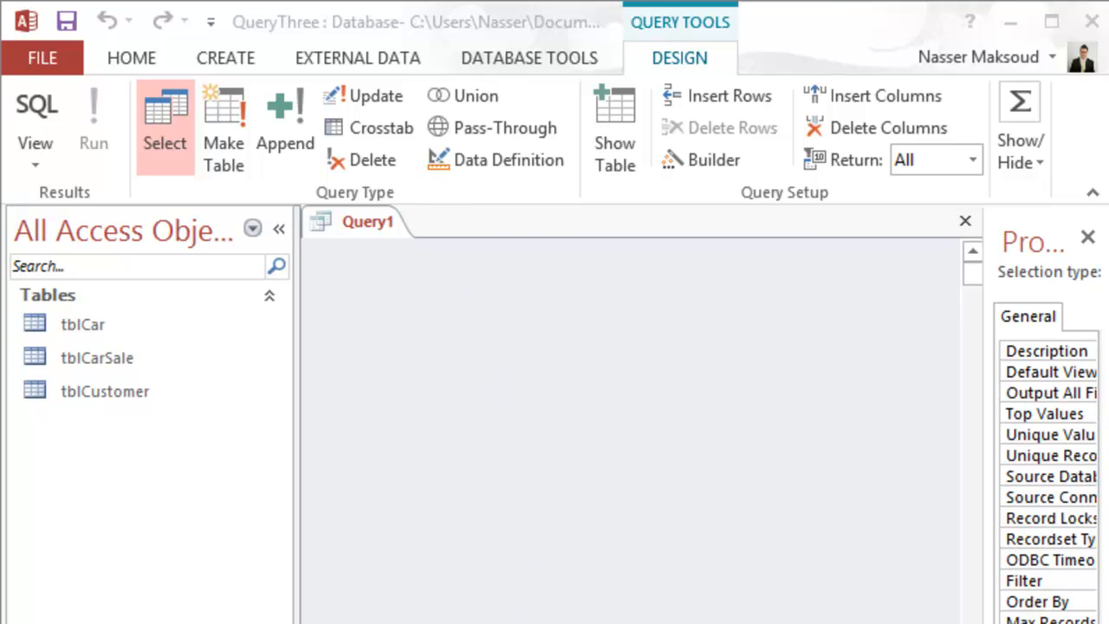
key("Return")
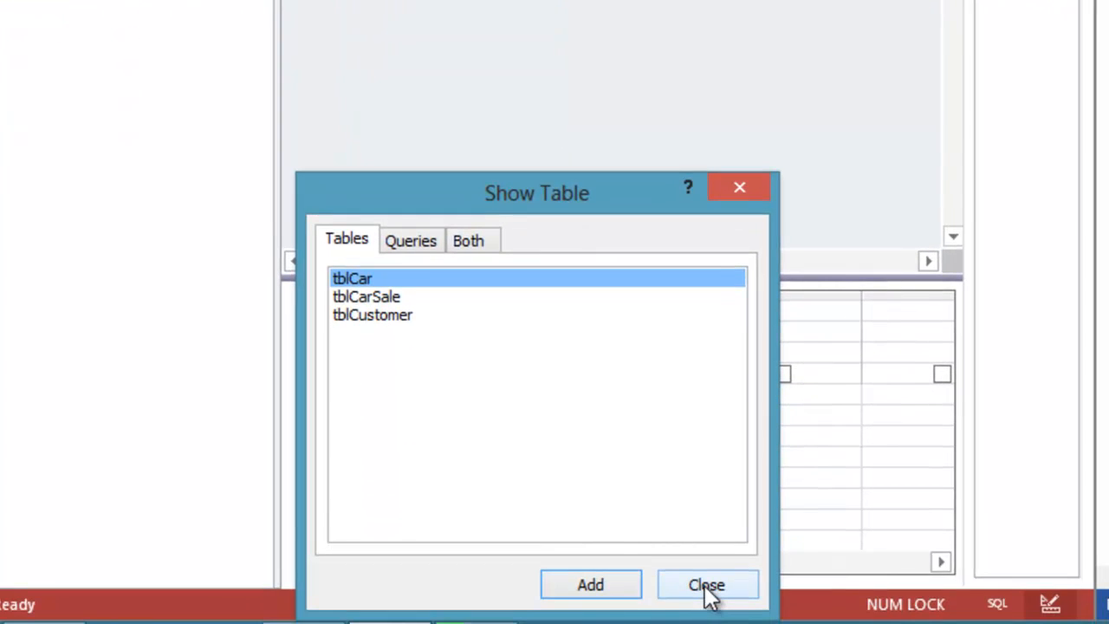
left_click(703, 585)
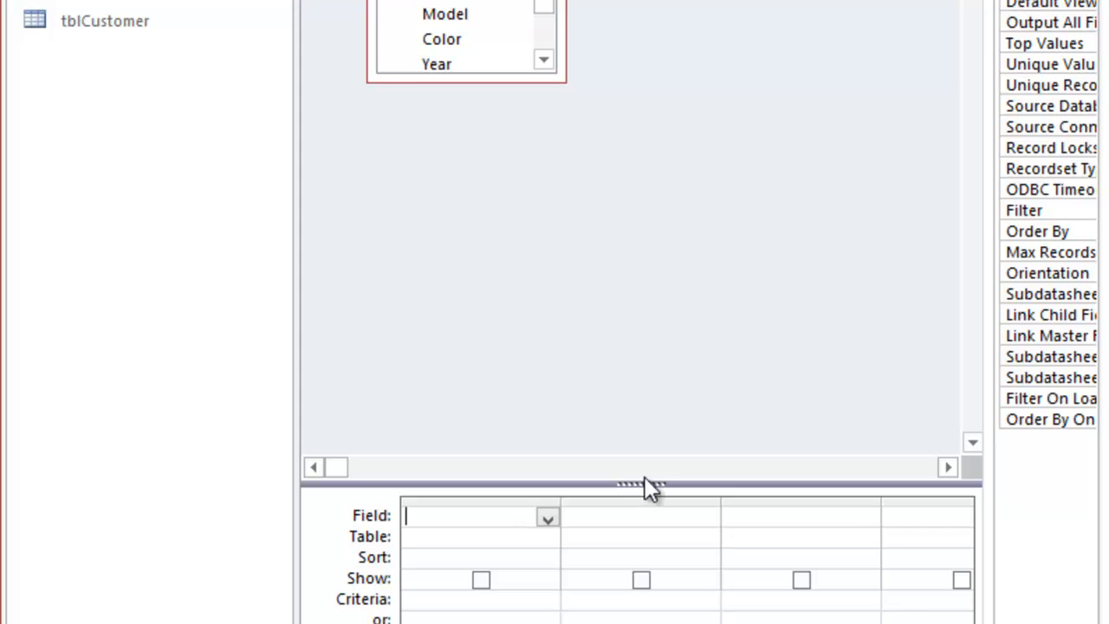
left_click(455, 5)
double_click(456, 5)
left_click_drag(555, 5, 559, 16)
double_click(448, 28)
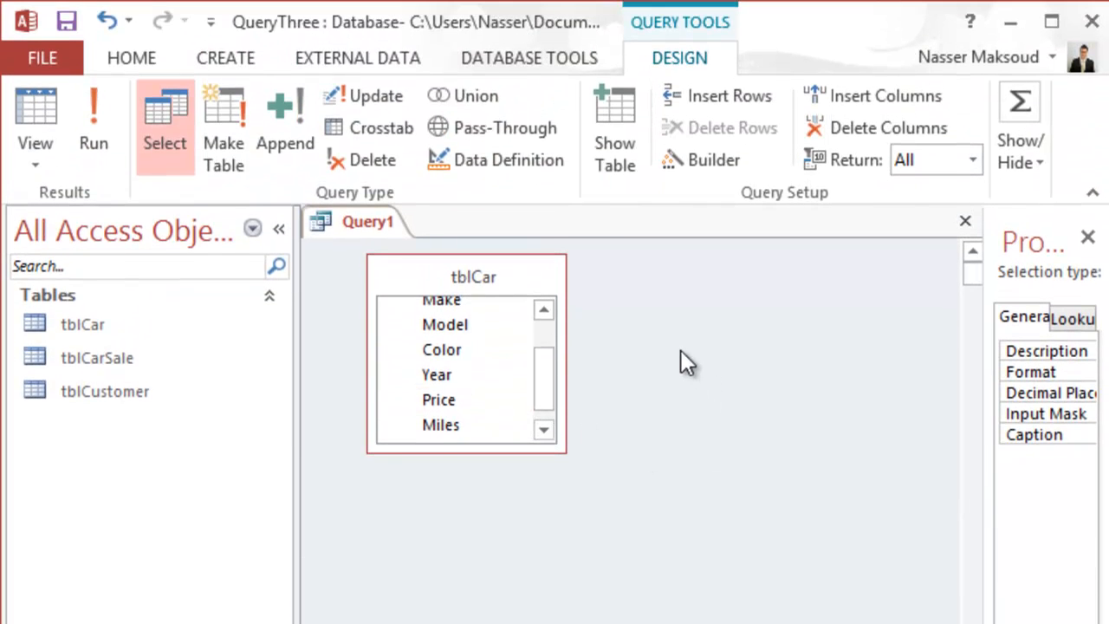
Step: Turn on the Total row, set Price to Avg grouped by Make, and run the query
left_click(1020, 105)
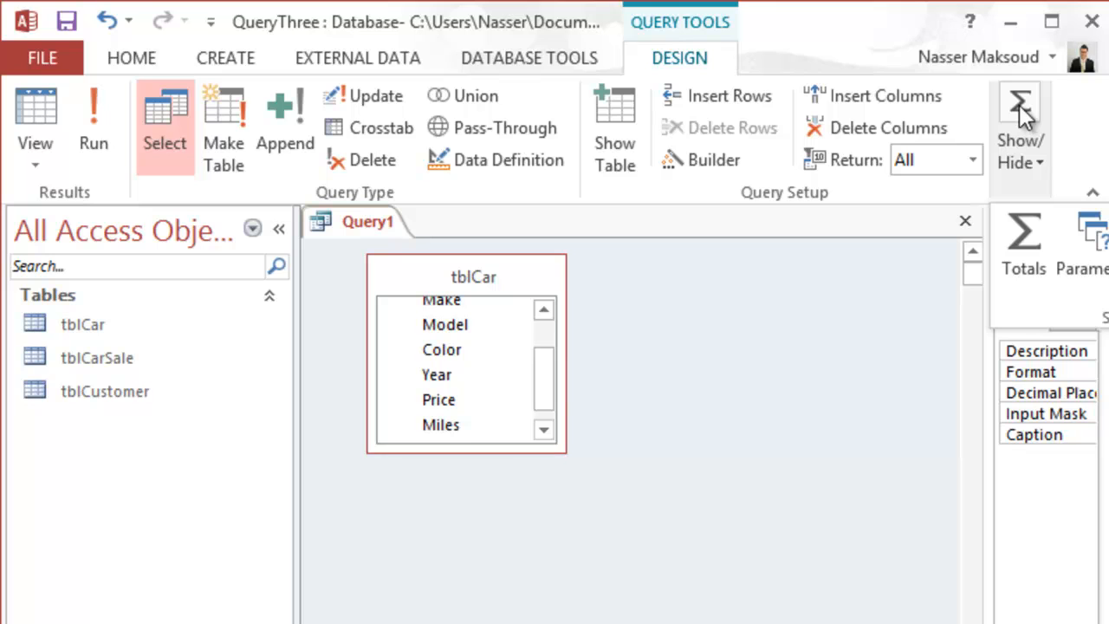
left_click(1025, 240)
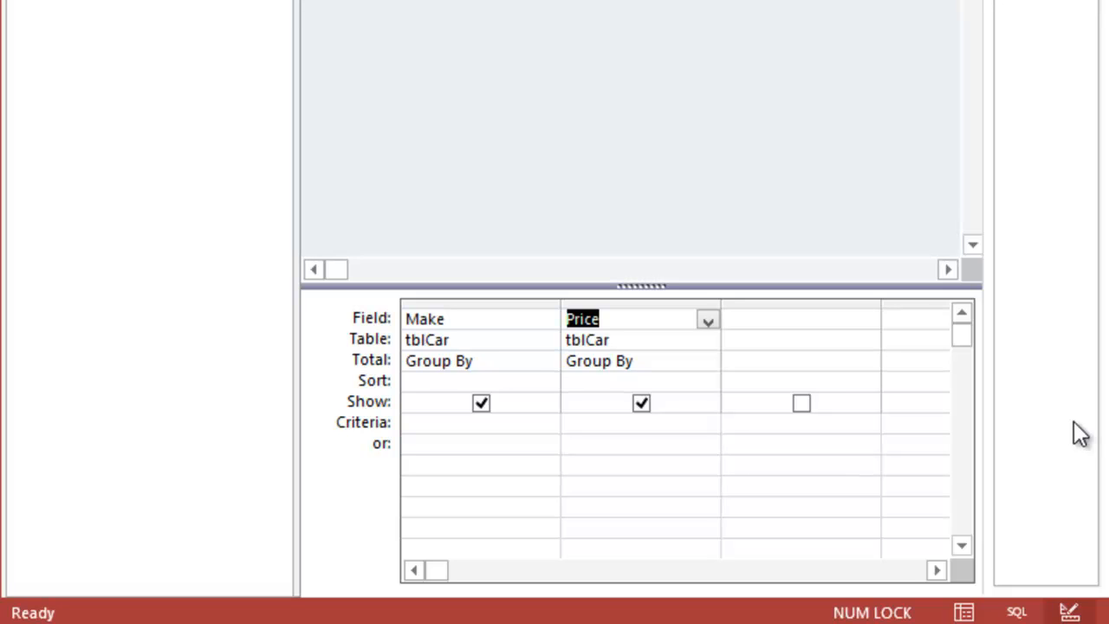
left_click(652, 362)
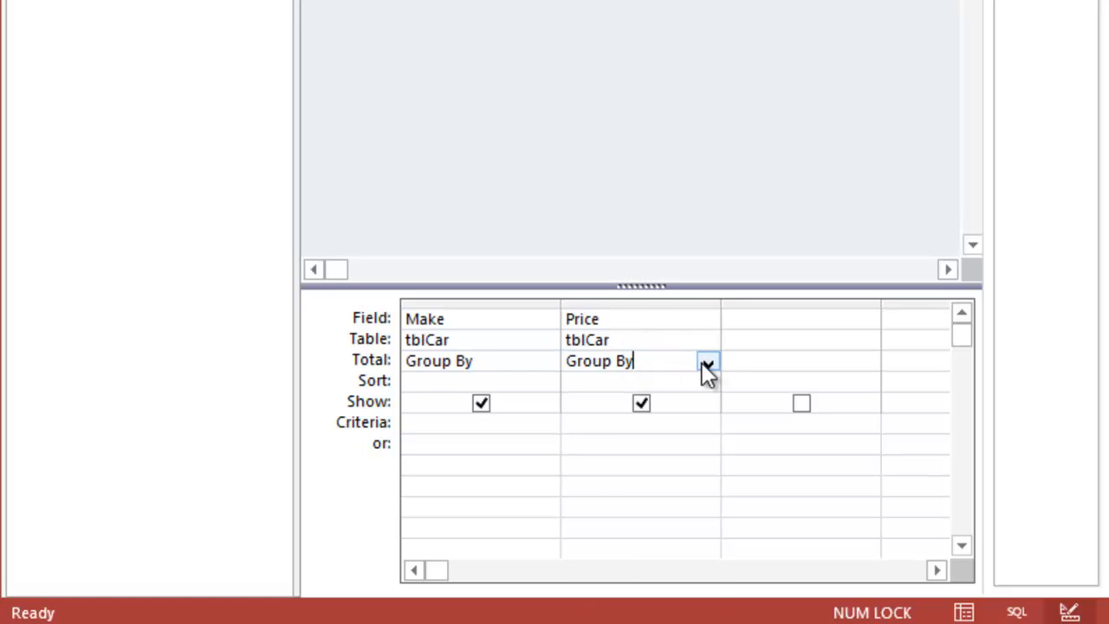
left_click(706, 362)
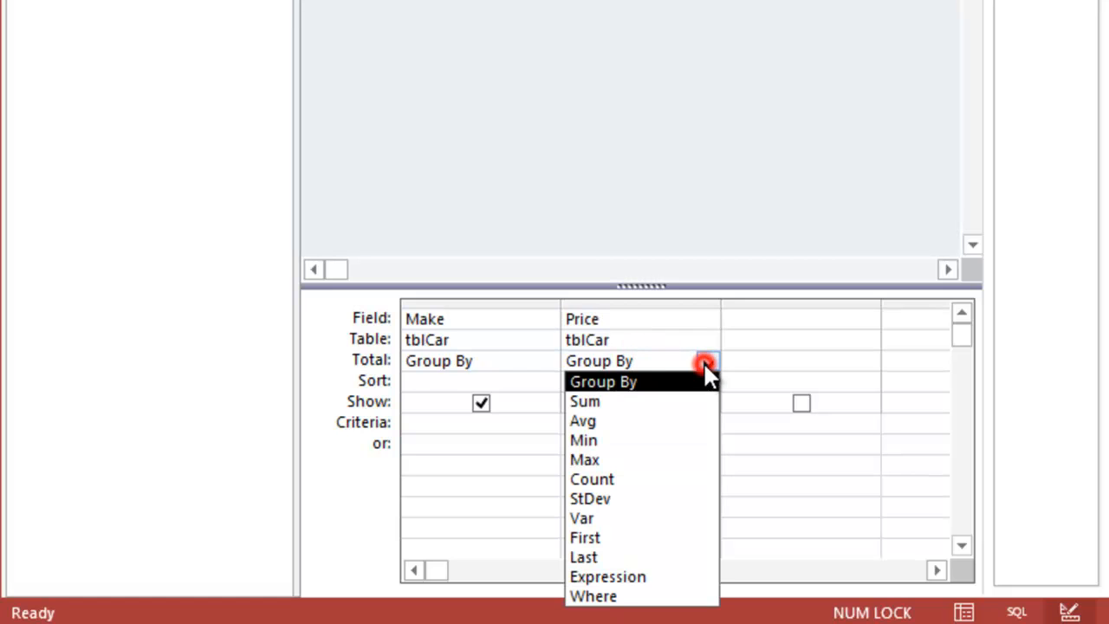
left_click(660, 420)
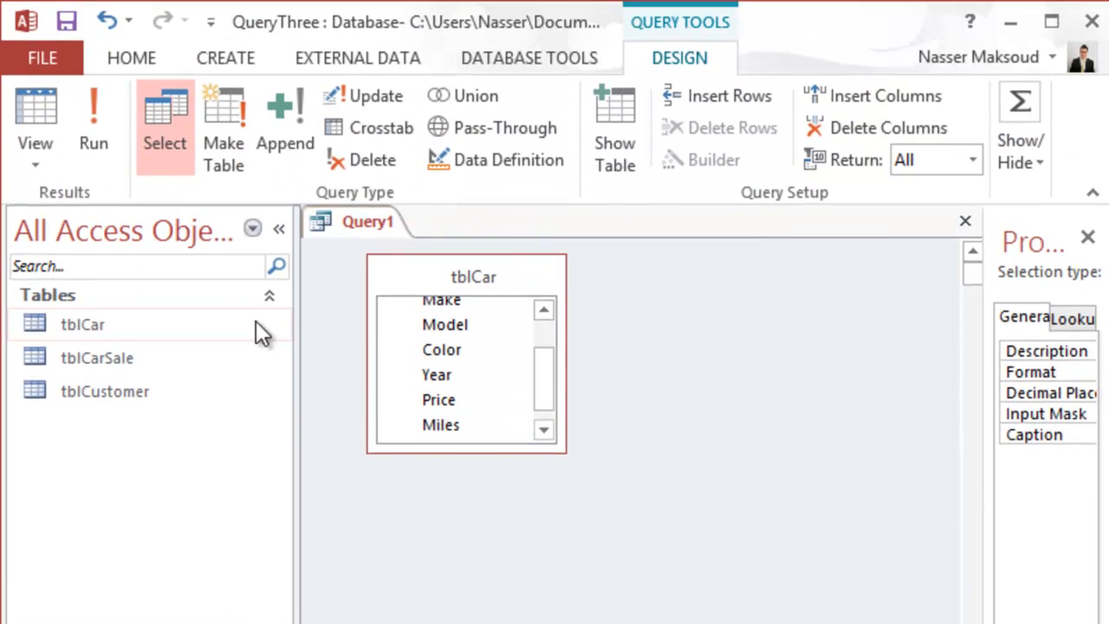
left_click(94, 108)
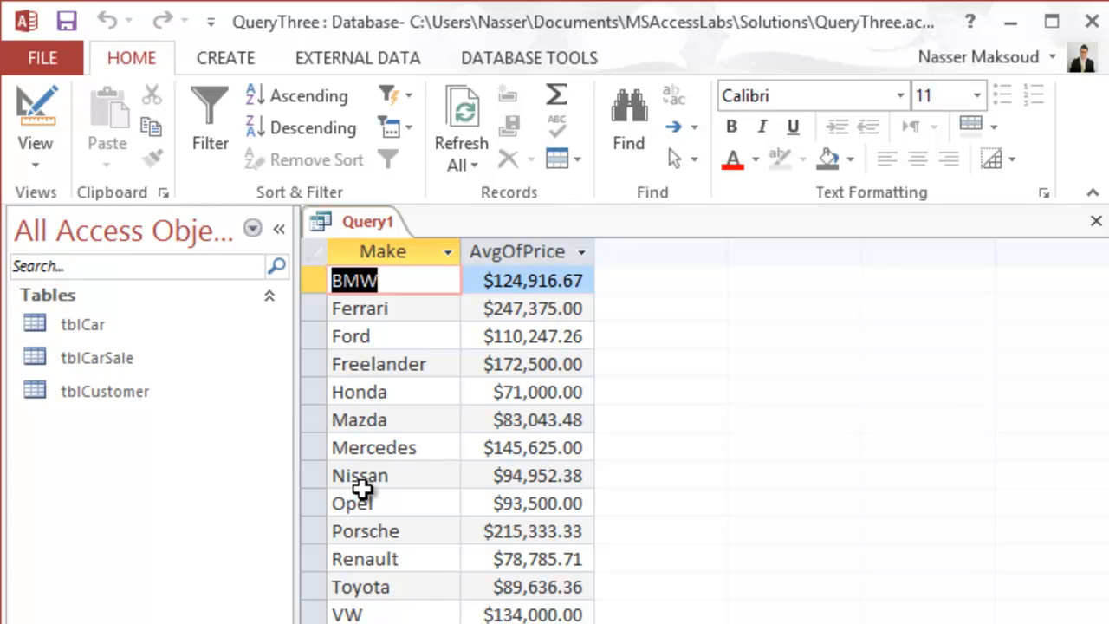
left_click(40, 110)
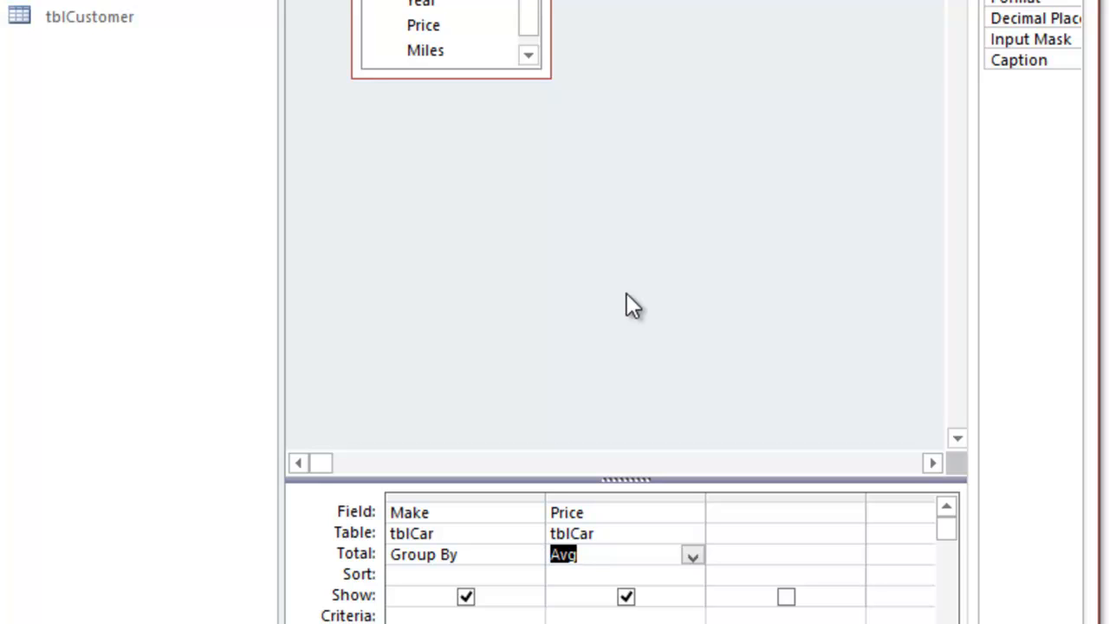
Step: Add a second Price column with Total set to Max and run the query
double_click(425, 25)
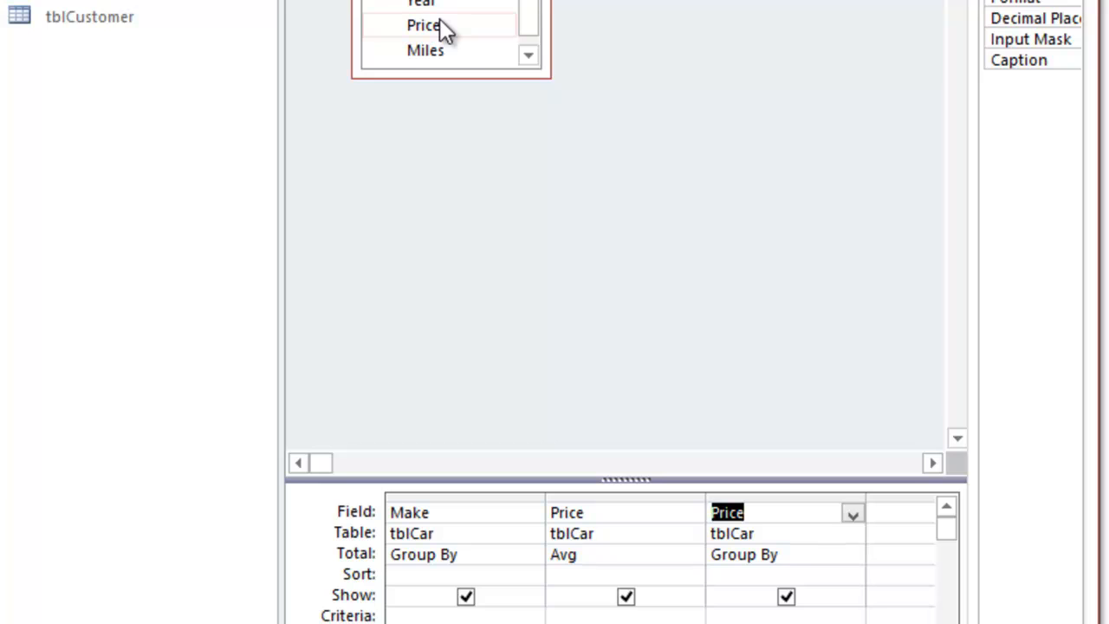
left_click(778, 556)
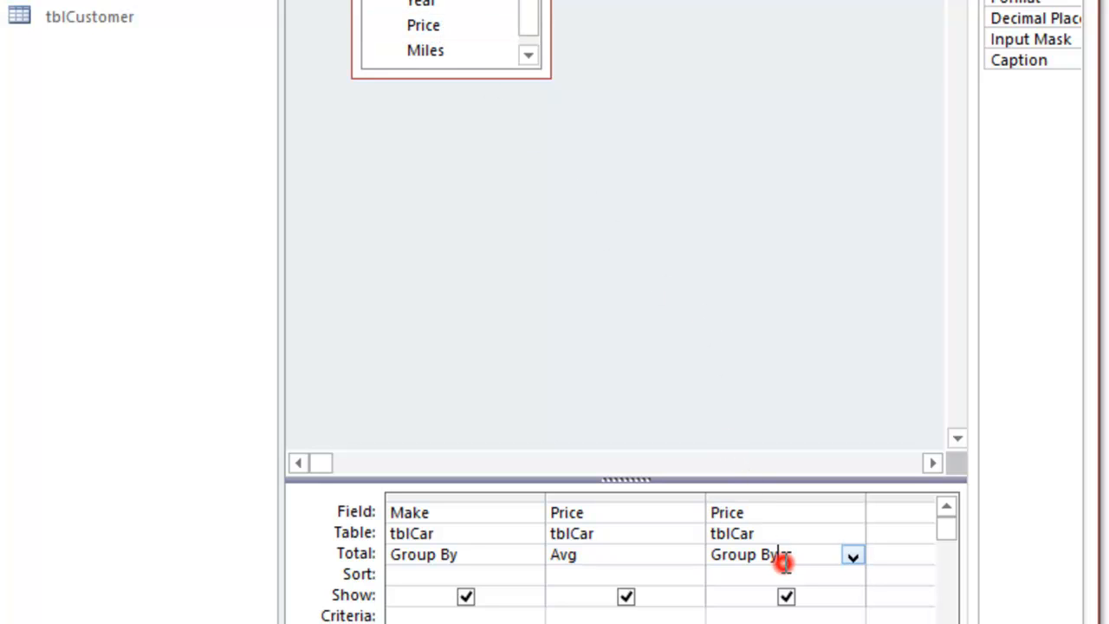
left_click(852, 557)
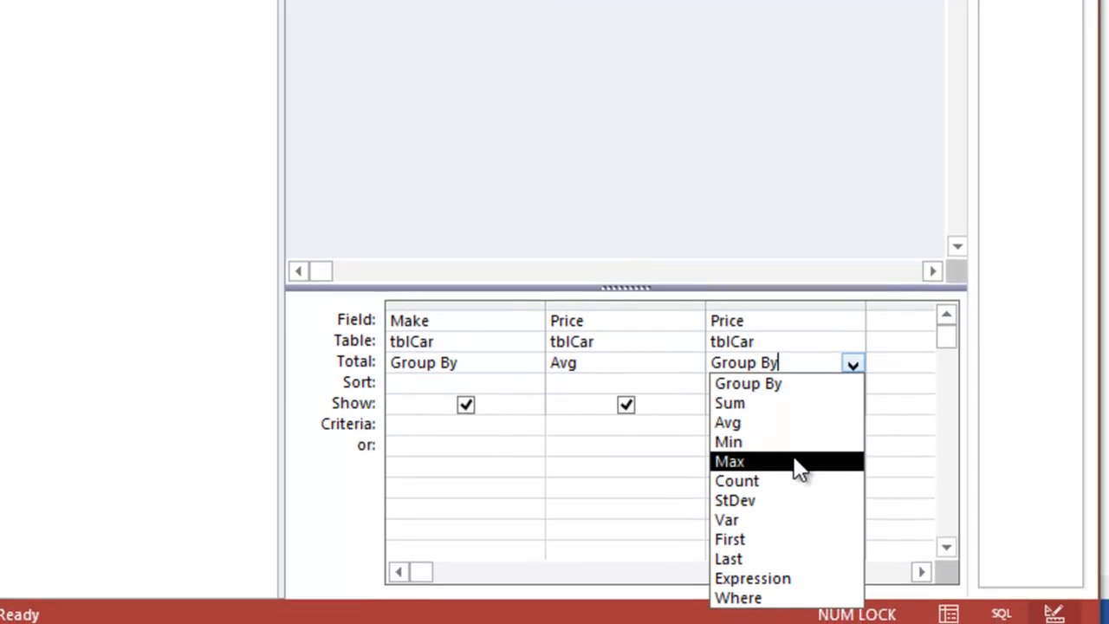
left_click(798, 464)
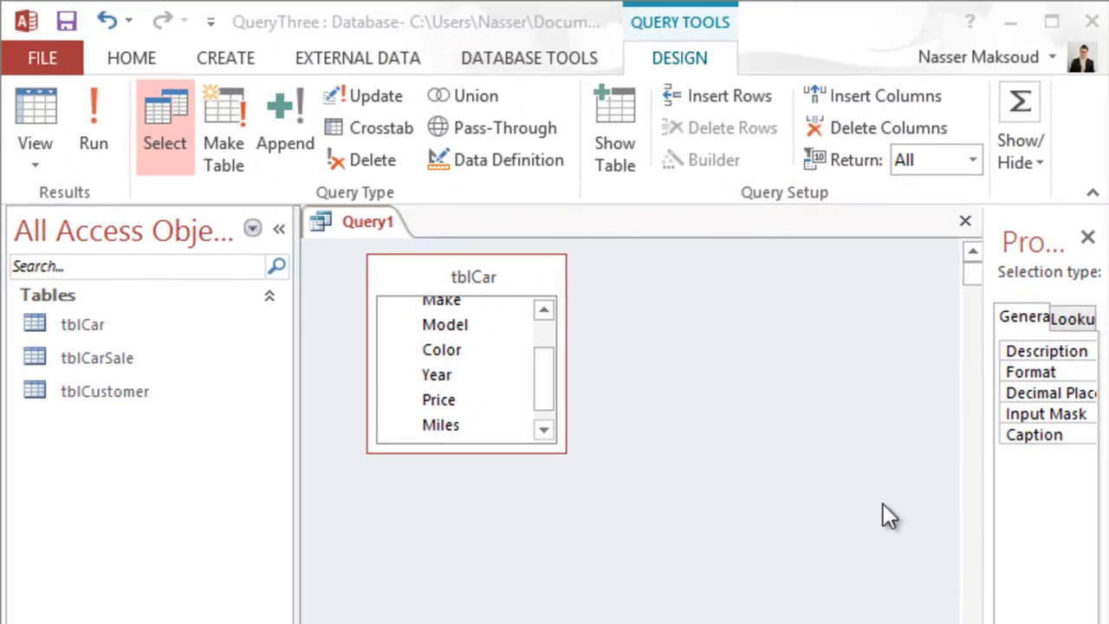
left_click(101, 128)
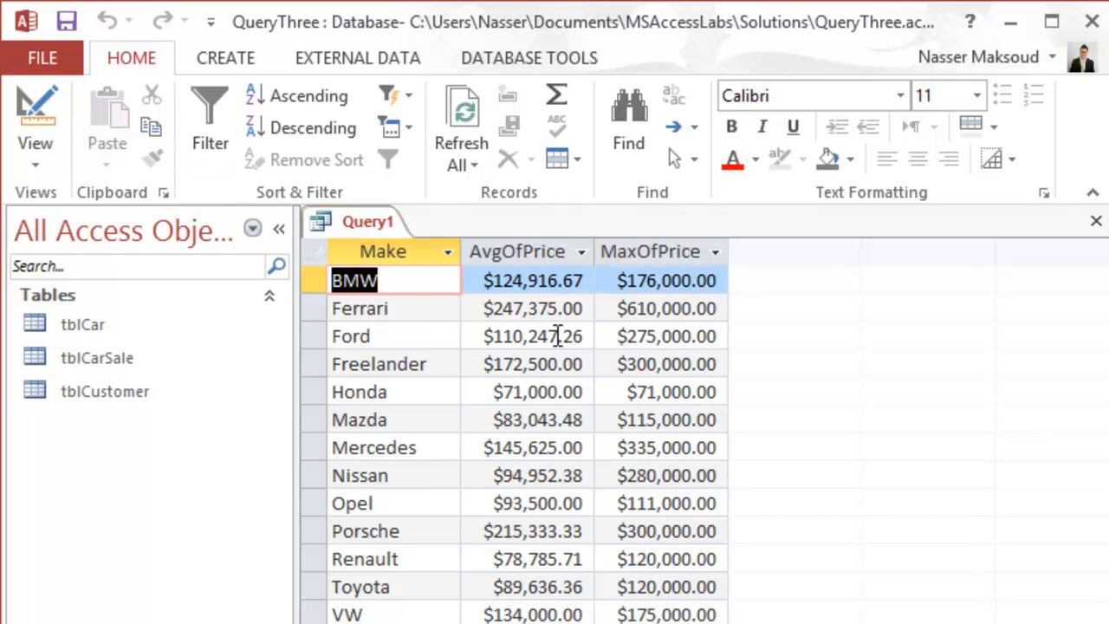
left_click(47, 116)
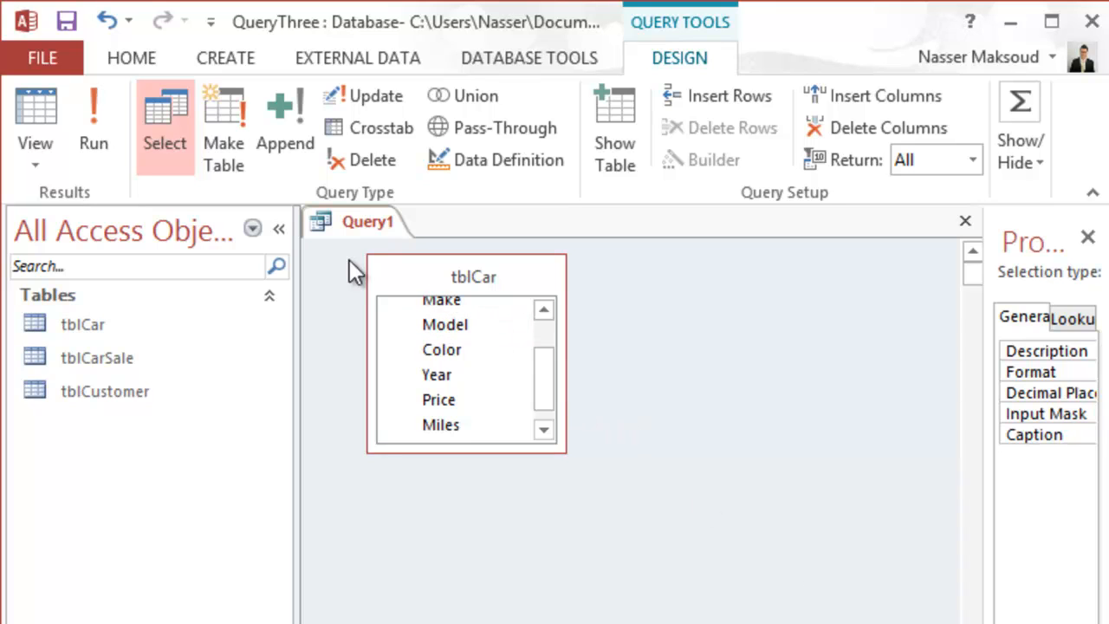
Step: Save the query with the name qryAverage
left_click(65, 21)
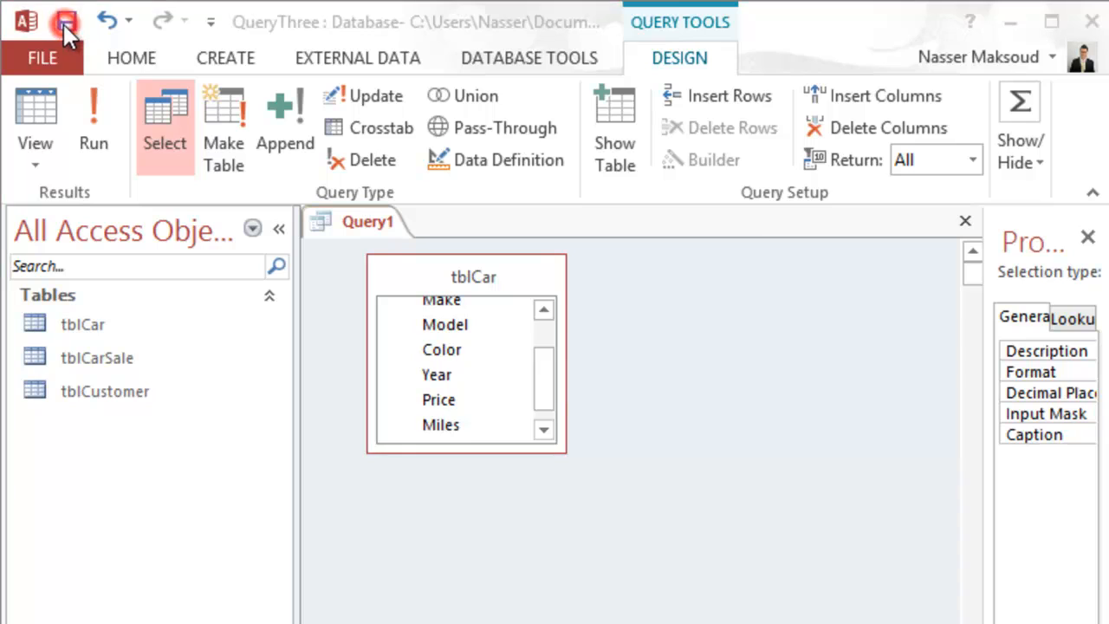
type("qry")
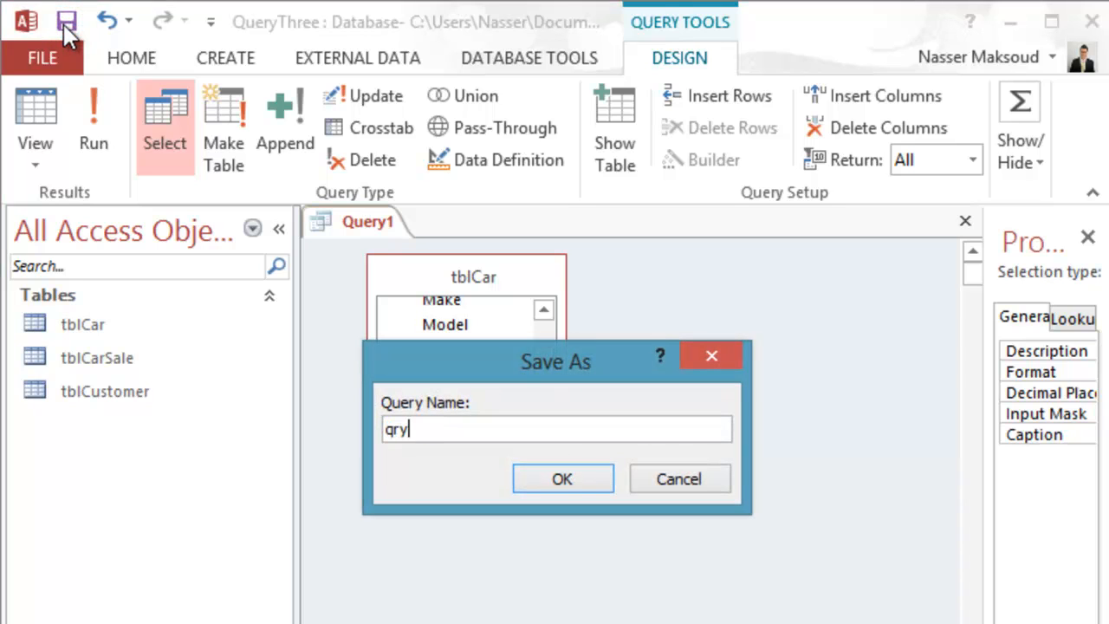
type("Average")
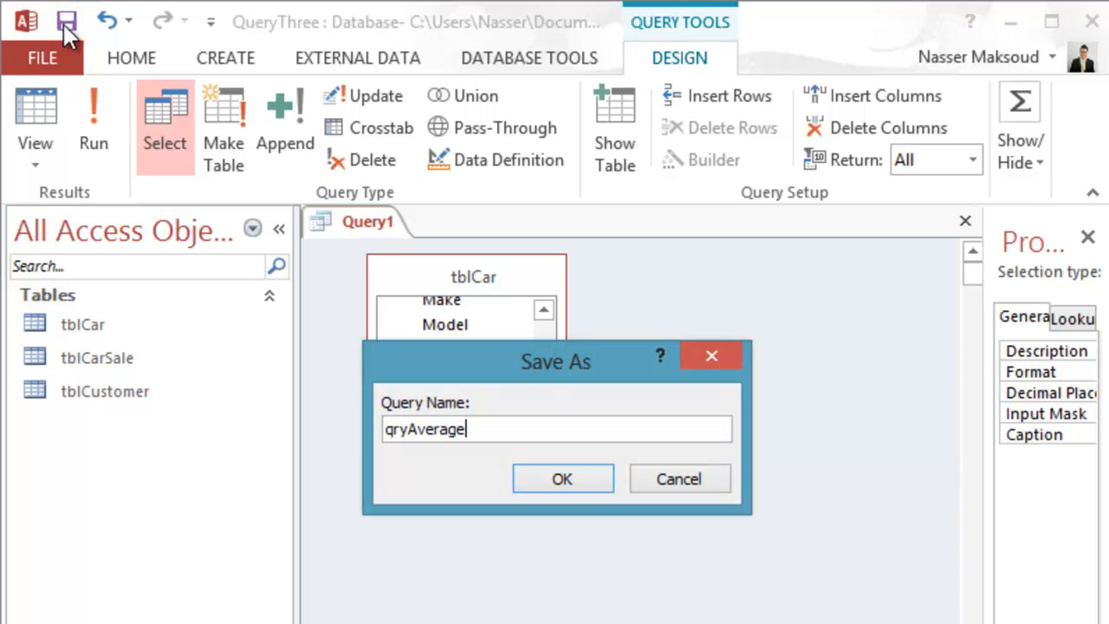
left_click(536, 482)
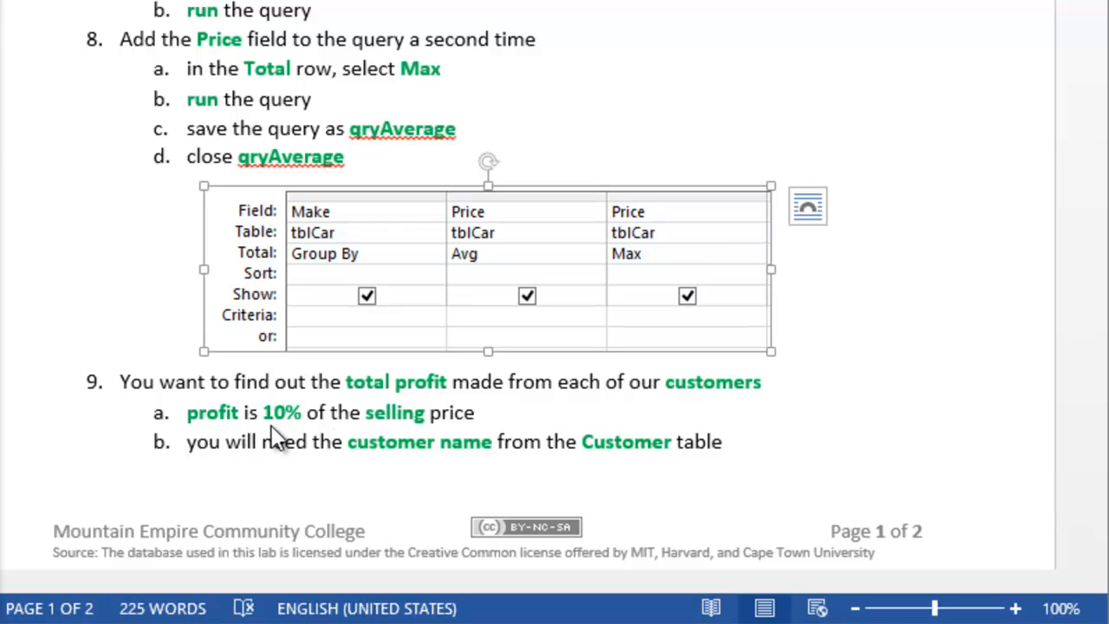
Step: Scroll the Word lab document to step 9 and the example qryProfit query grid
left_click(602, 400)
left_click(601, 401)
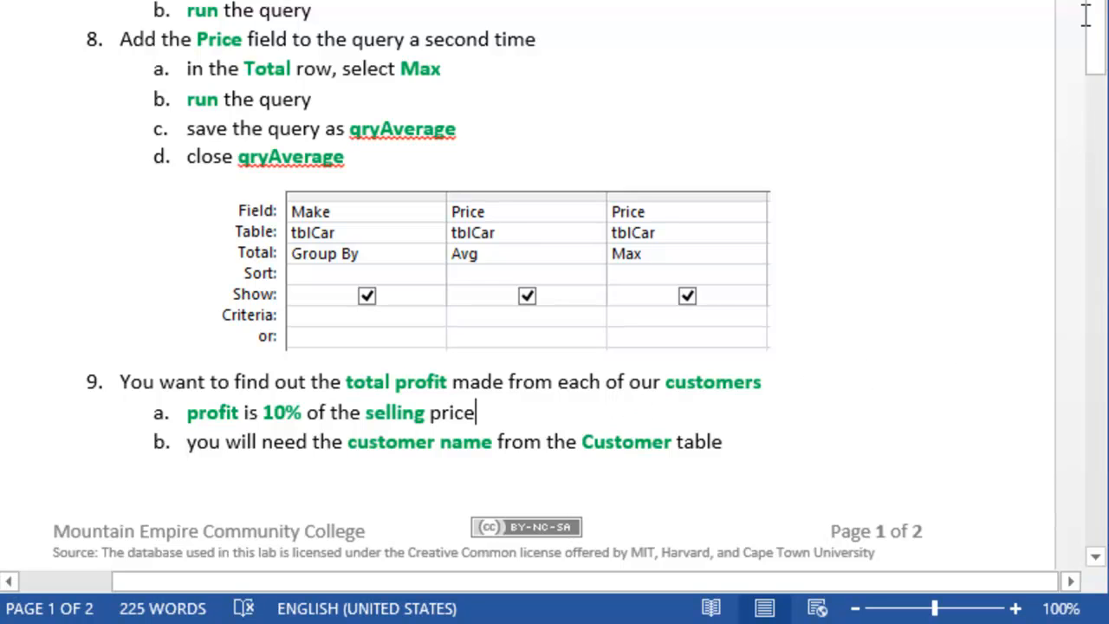
left_click_drag(1098, 11, 1108, 204)
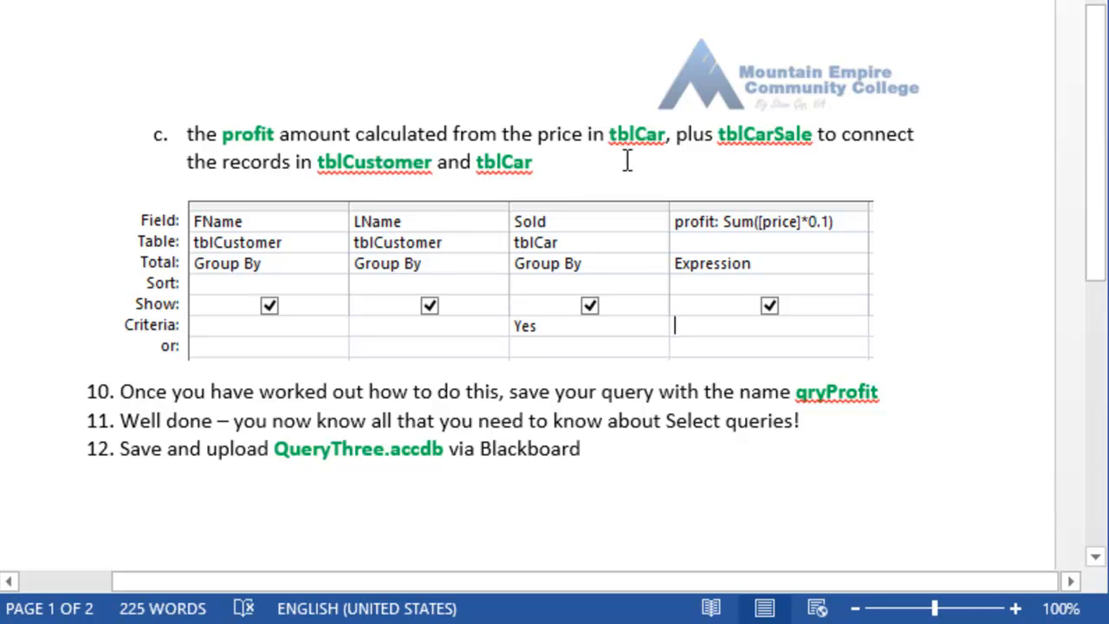
mouse_move(1106, 91)
left_mouse_down()
mouse_move(1103, 75)
mouse_move(1103, 87)
left_mouse_up()
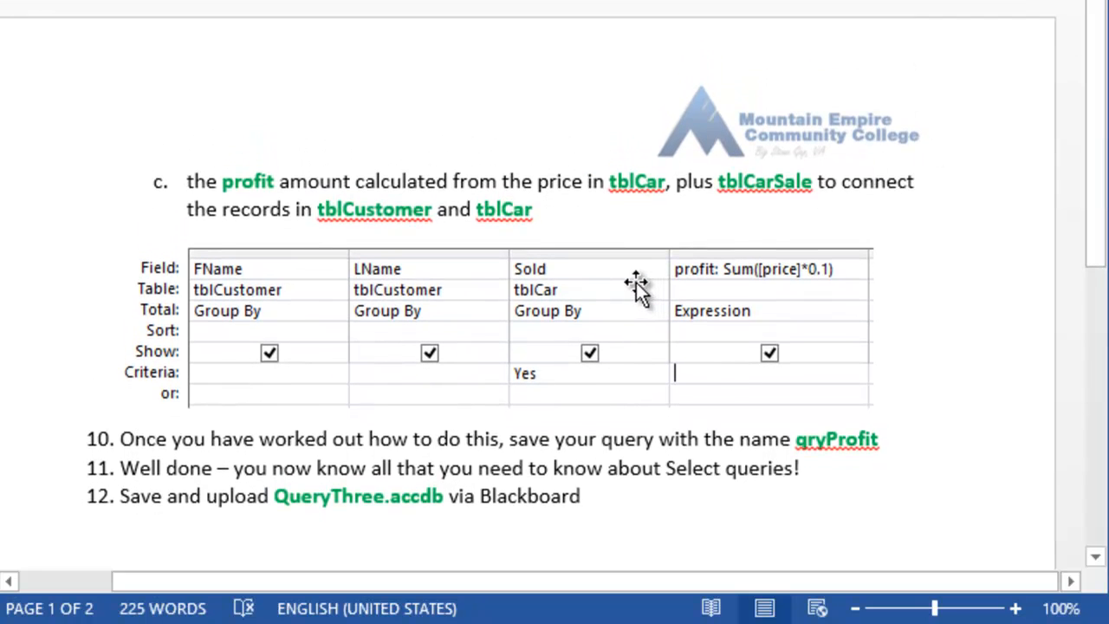
left_click(635, 286)
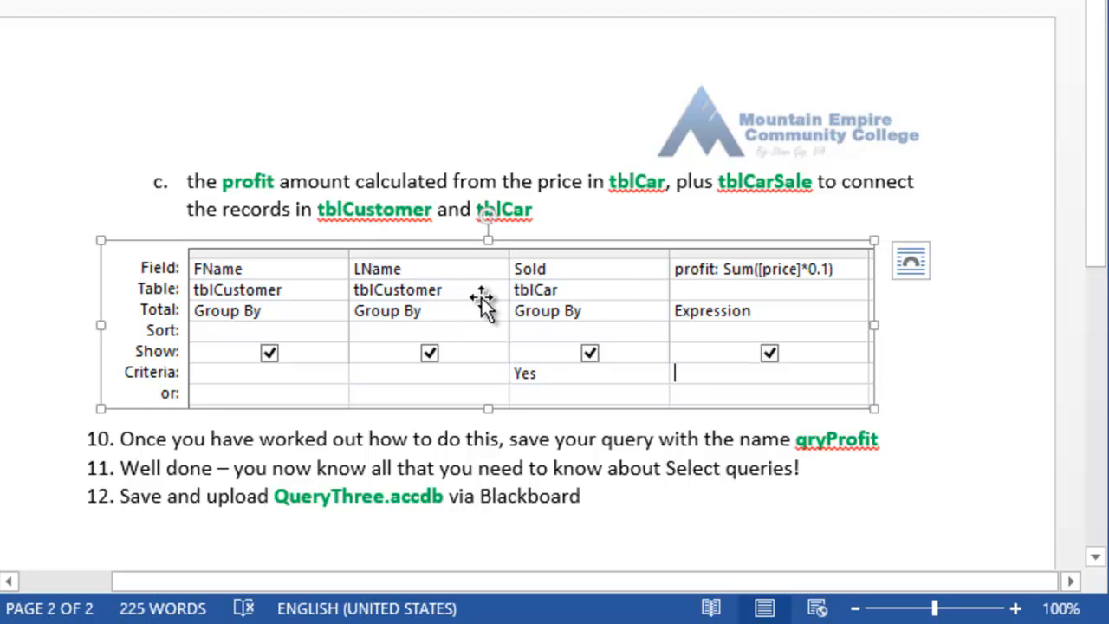
left_click_drag(1099, 62, 1102, 90)
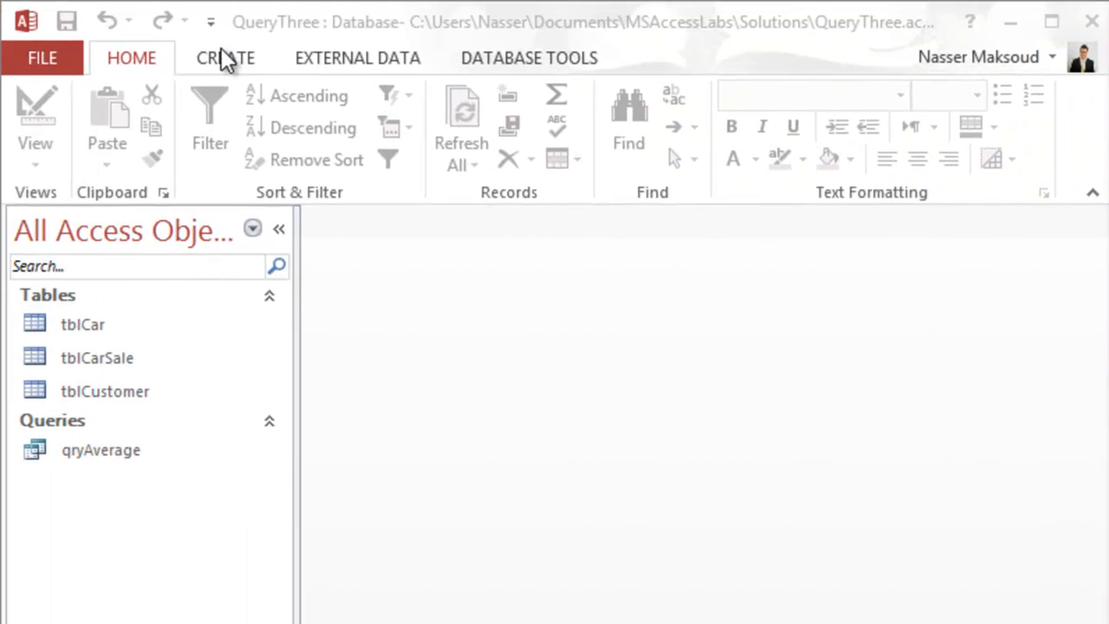
Step: Start a Query Design with tblCar, tblCarSale and tblCustomer added from Show Table
left_click(221, 50)
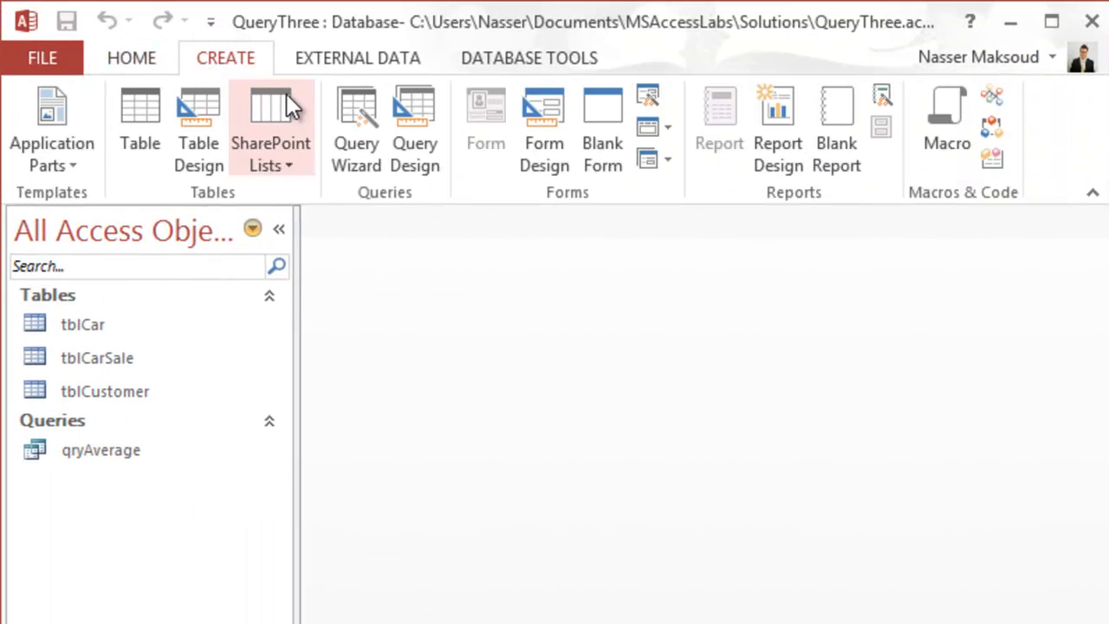
left_click(405, 121)
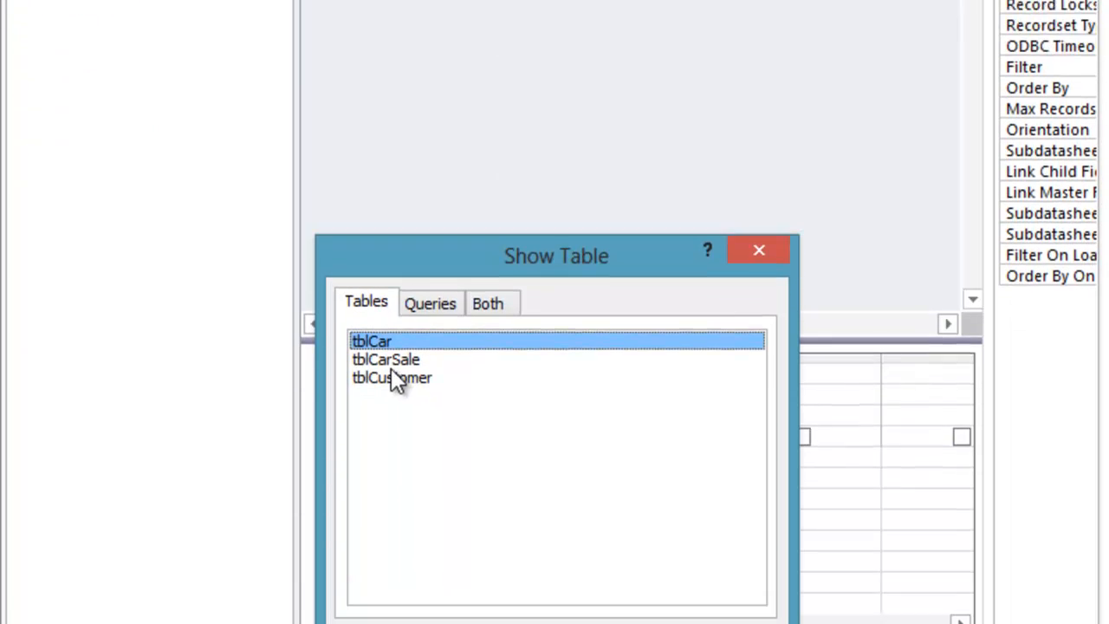
left_click(393, 296, "ctrl")
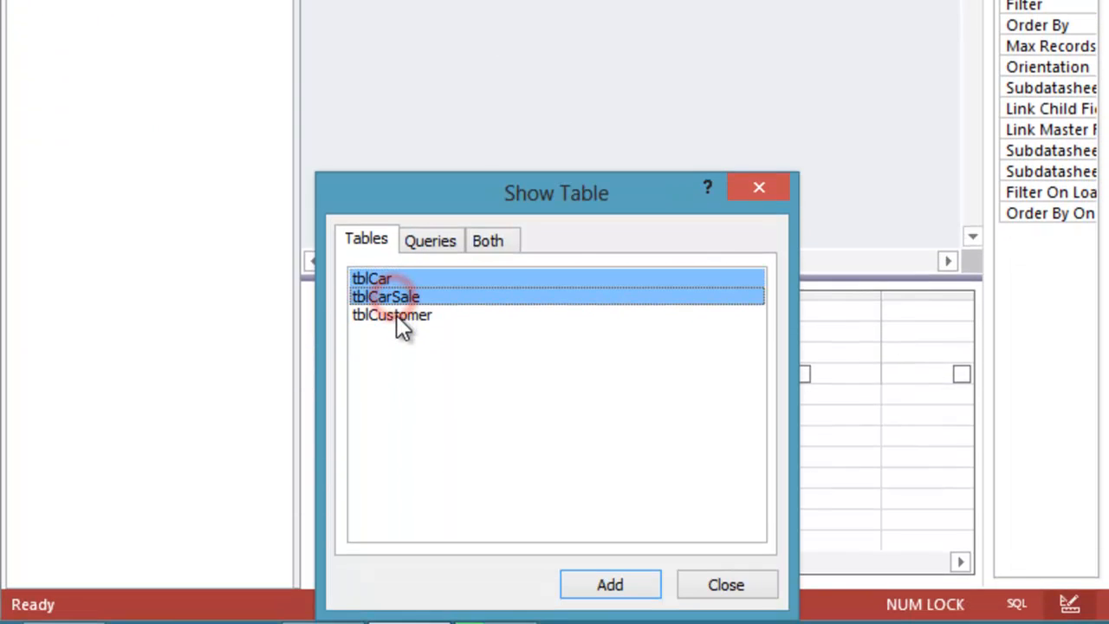
left_click(396, 314, "ctrl")
left_click(583, 583)
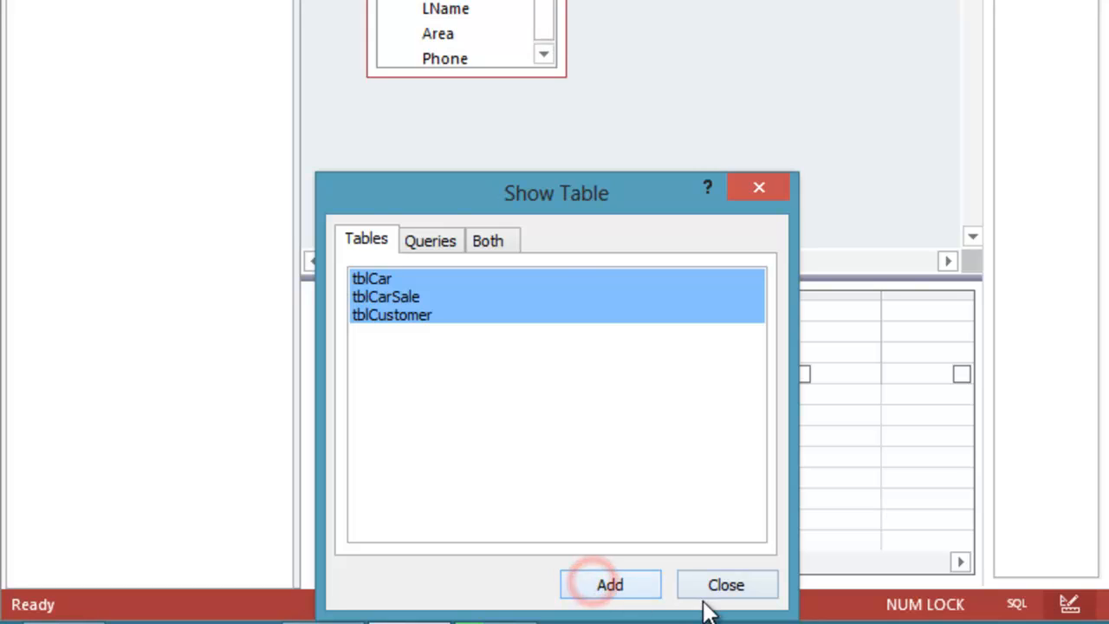
left_click(720, 586)
left_click(730, 235)
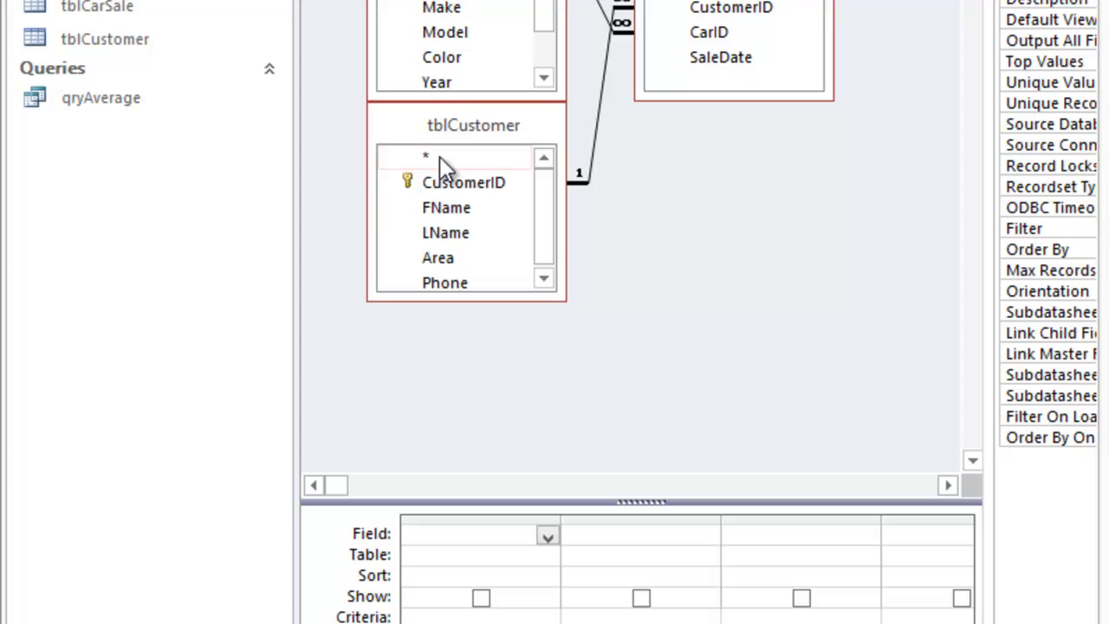
Step: Rearrange the field lists and add FName, LName from tblCustomer and Sold from tblCar
mouse_move(437, 90)
left_mouse_down()
mouse_move(439, 138)
mouse_move(436, 82)
left_mouse_up()
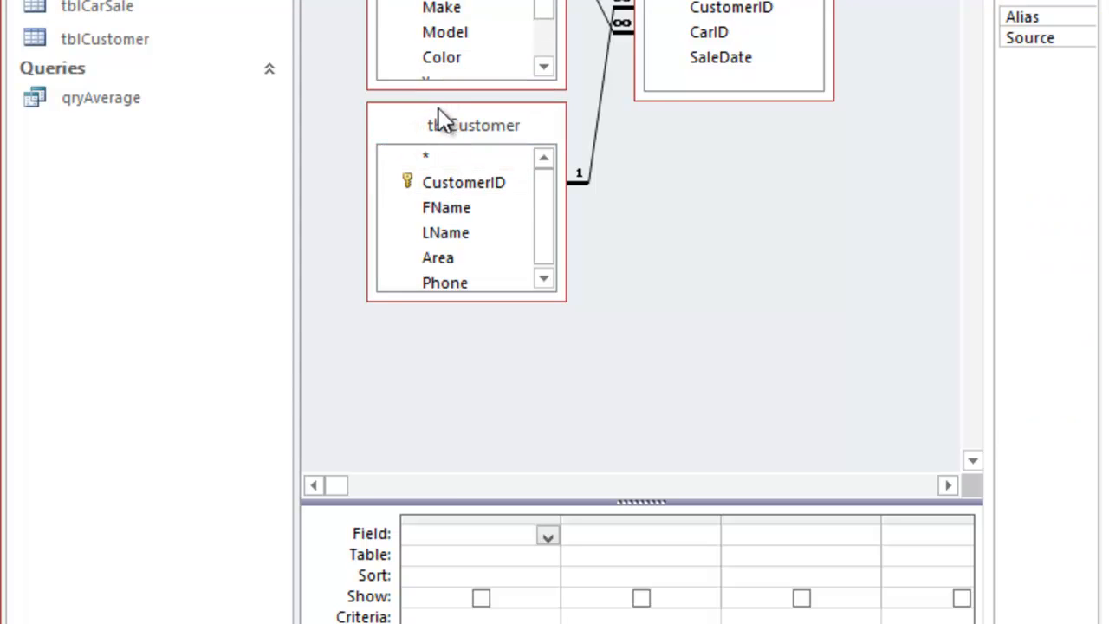
left_click_drag(441, 130, 656, 208)
left_click_drag(431, 90, 428, 206)
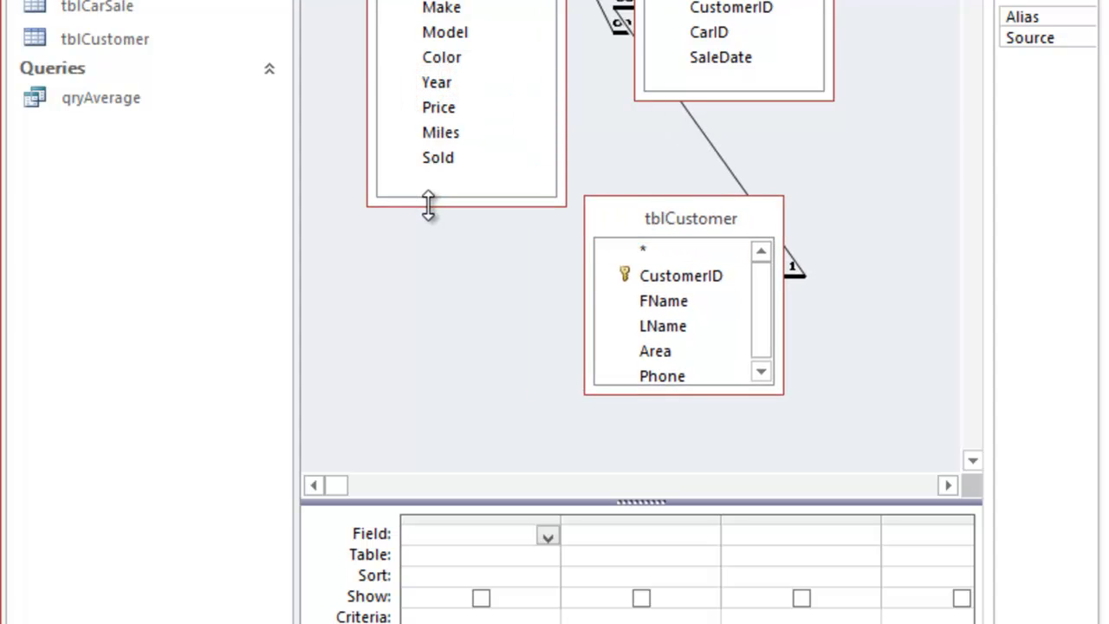
double_click(650, 300)
left_click(657, 323)
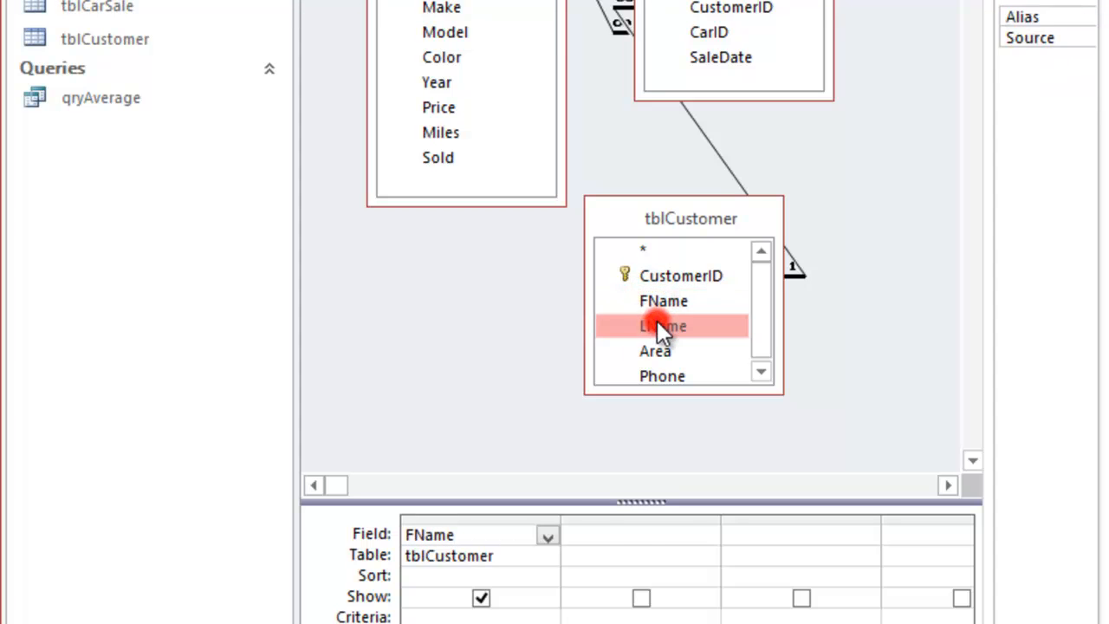
double_click(657, 323)
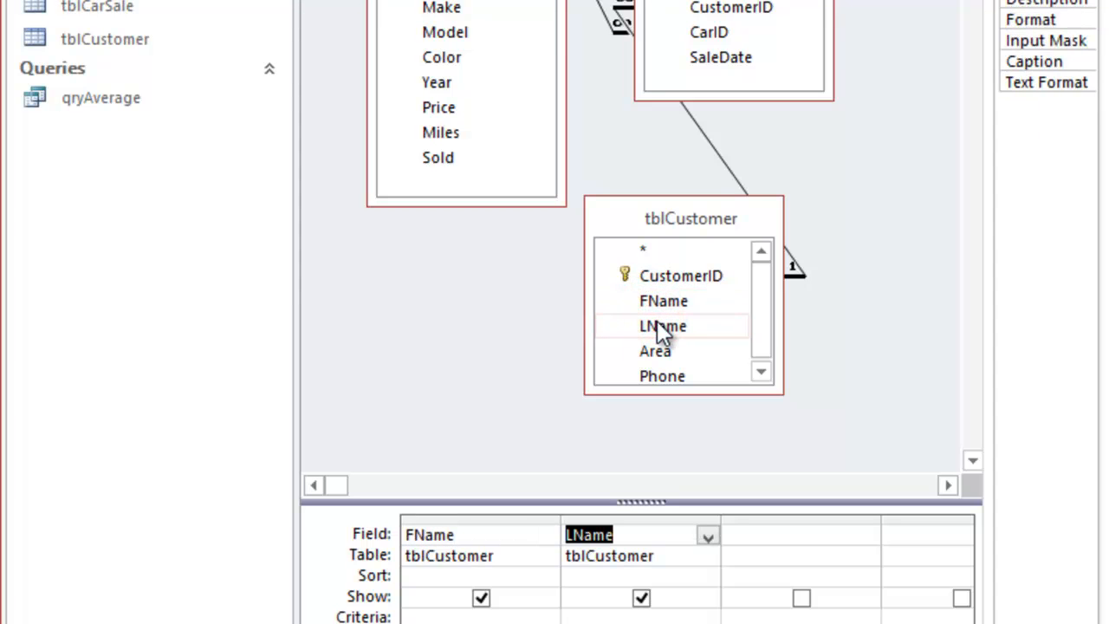
left_click(446, 157)
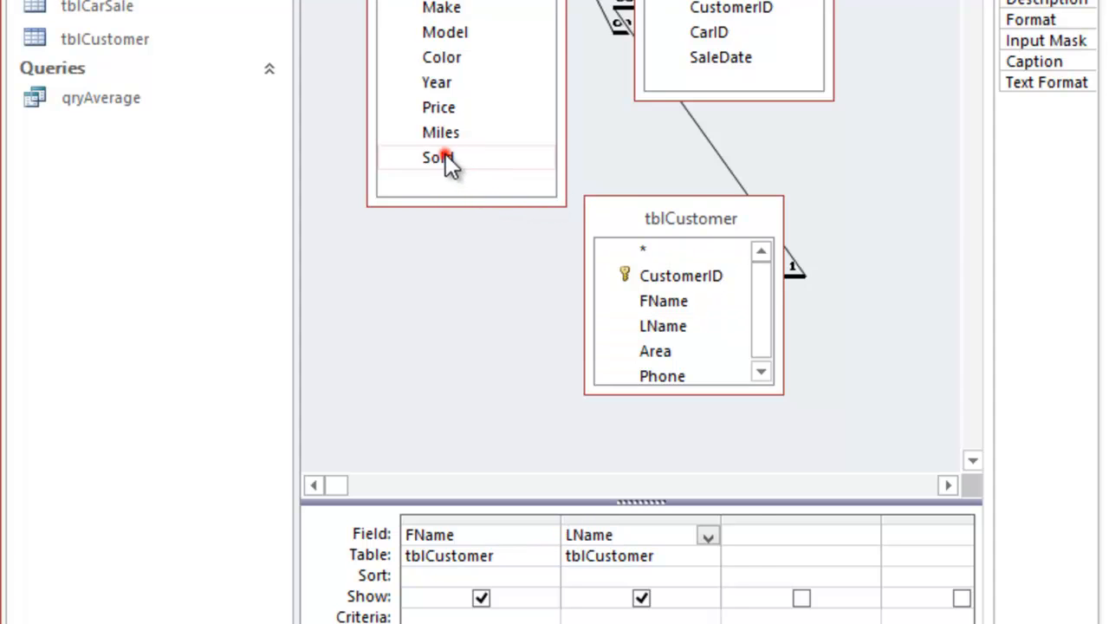
double_click(445, 158)
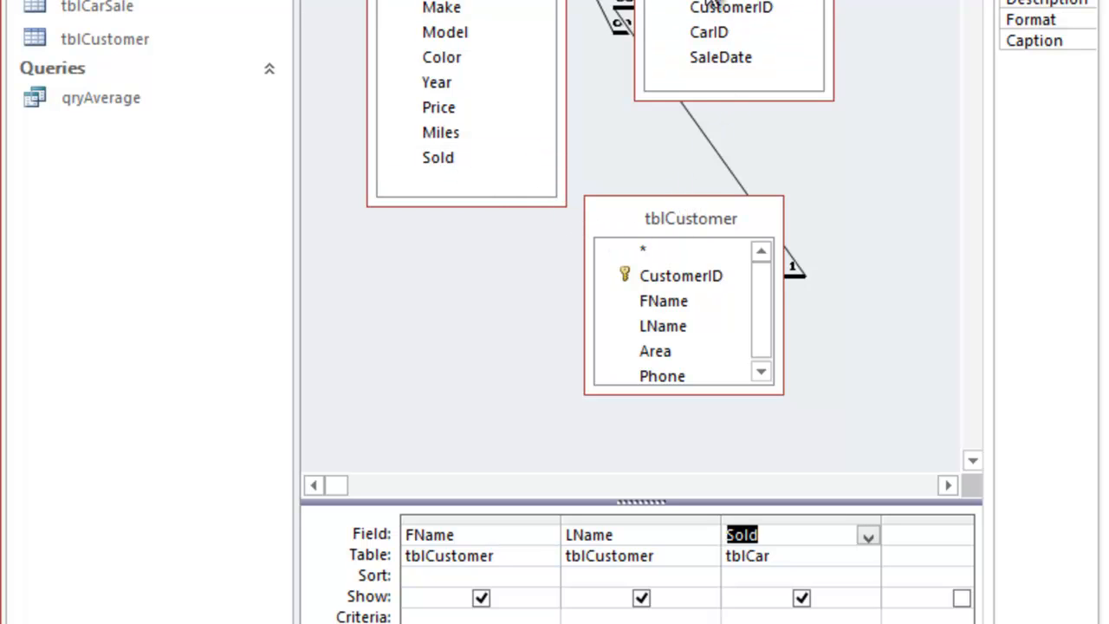
left_click_drag(712, 3, 813, 0)
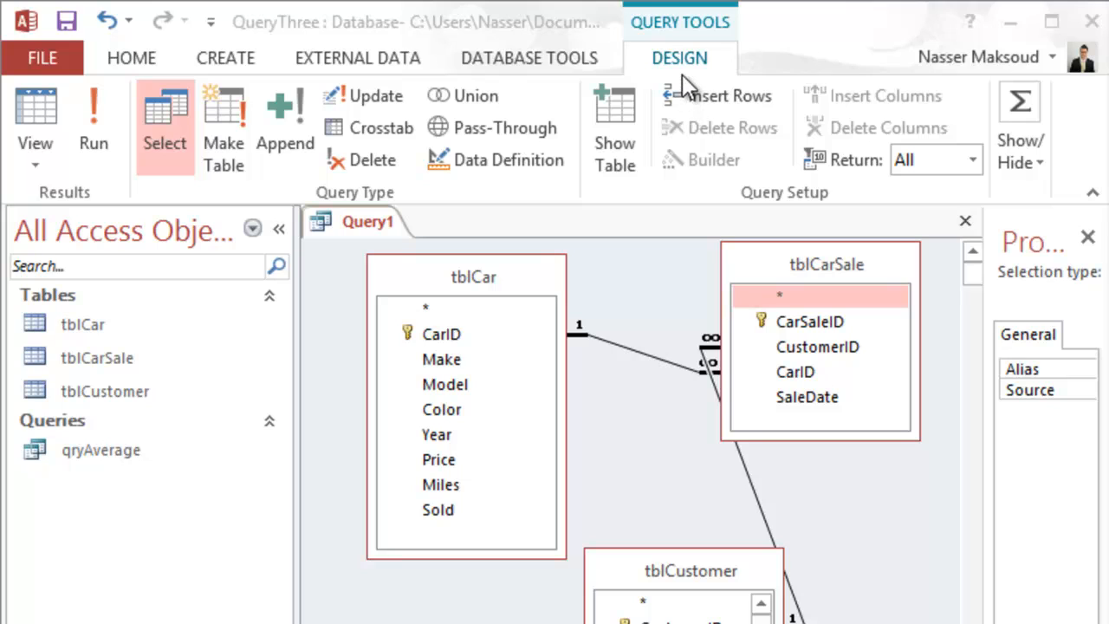
Step: Turn on the Total row so FName, LName and Sold are set to Group By
left_click(1024, 137)
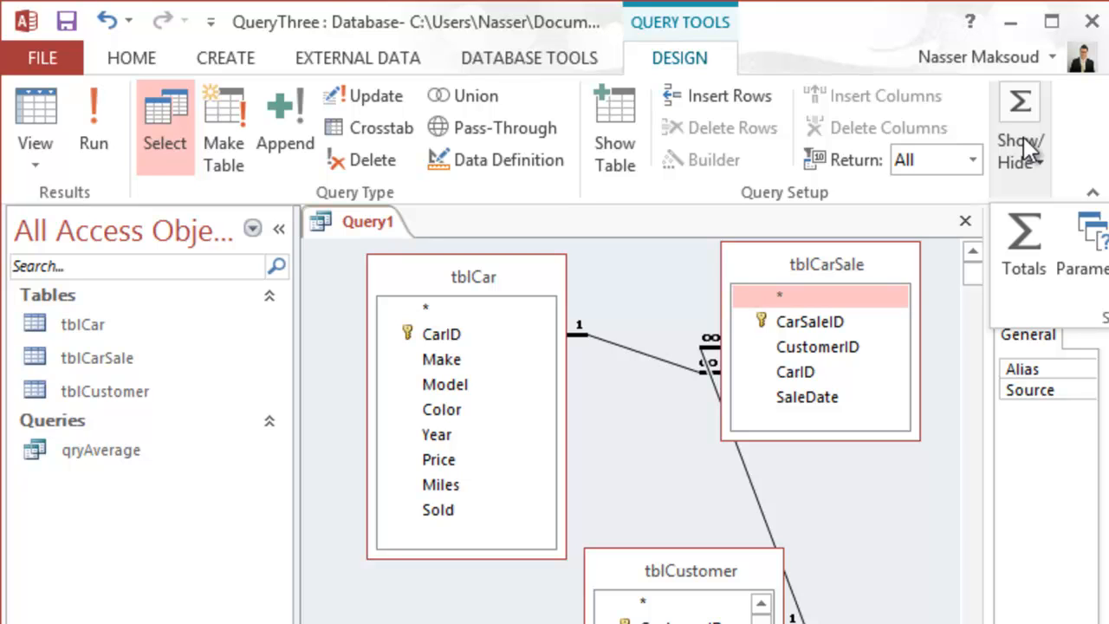
left_click(1029, 225)
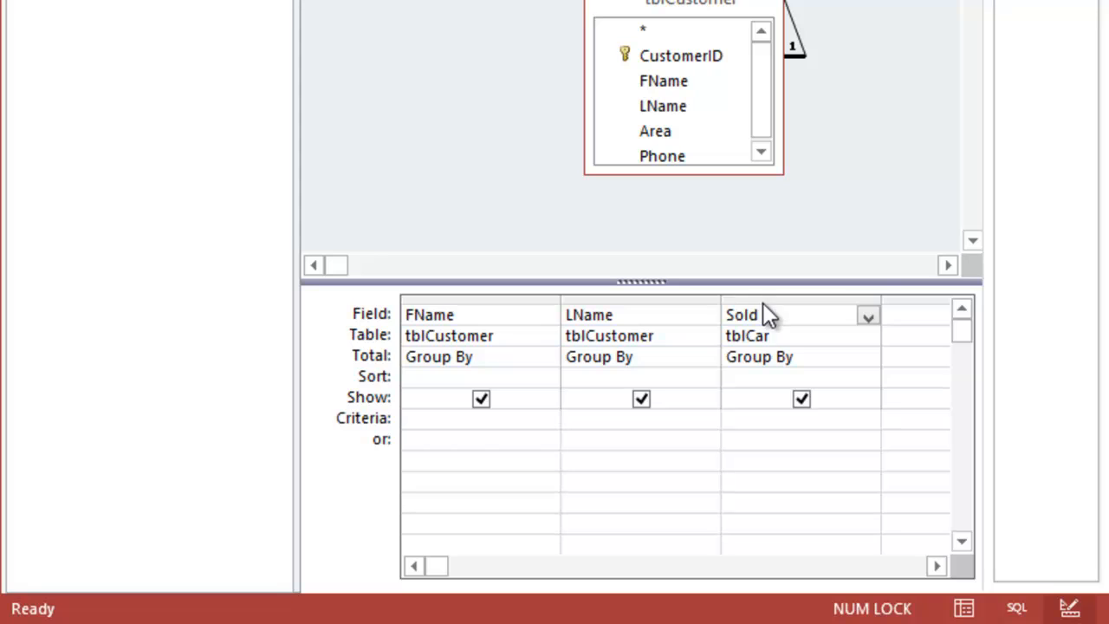
Step: Set Sold's criterion to Yes and enter 'Profit: Sum()' in the fourth column's Field row
left_click(777, 416)
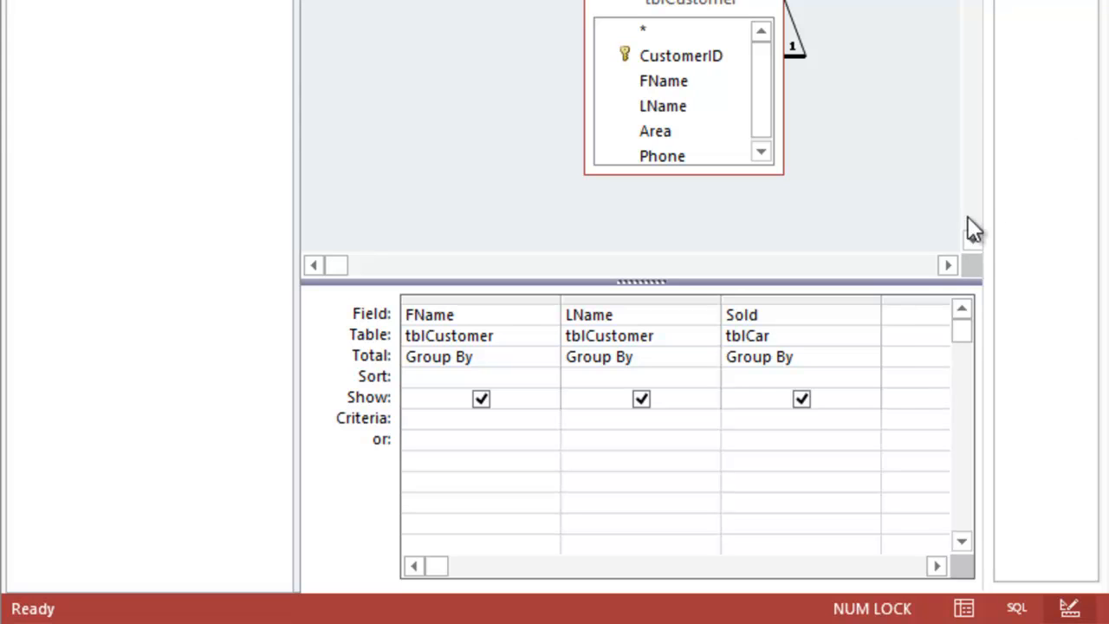
left_click(767, 419)
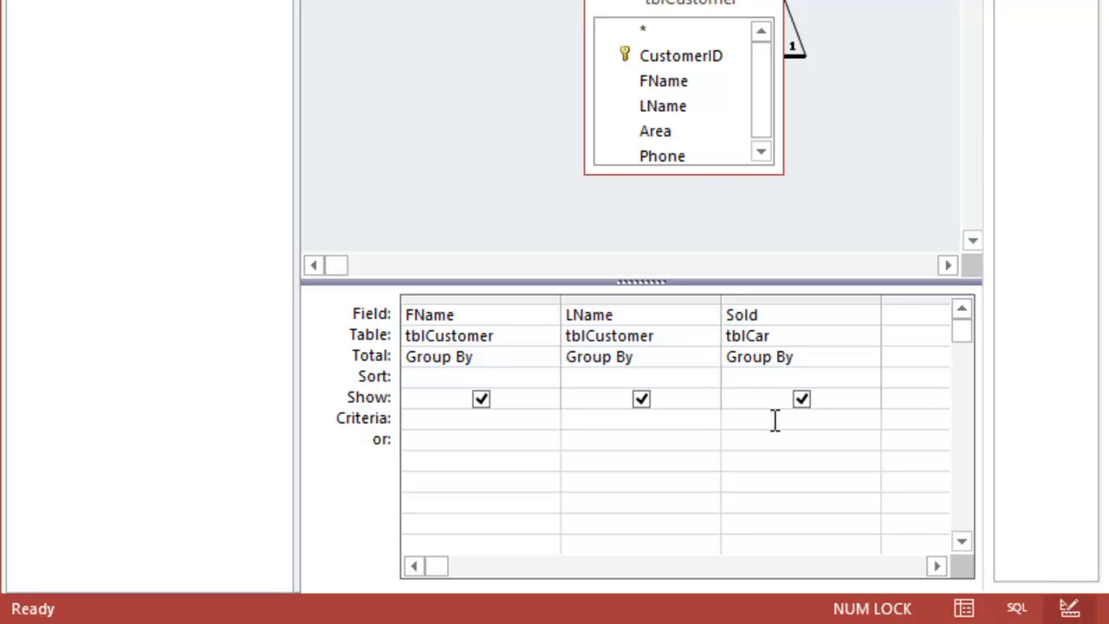
type("Yes")
left_click(908, 318)
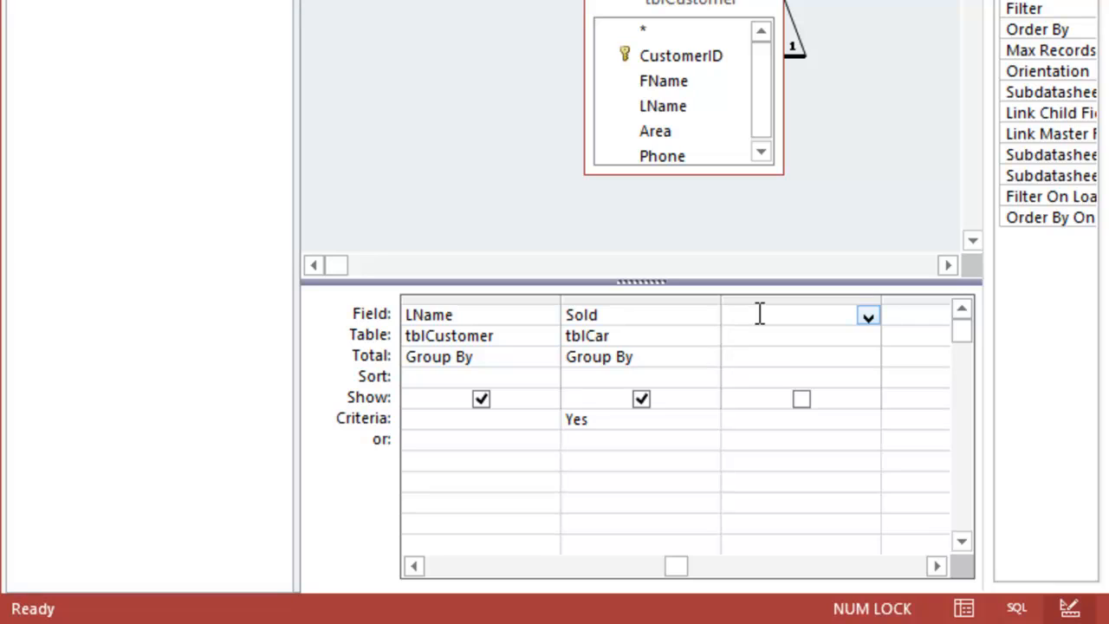
type("Profit: Su")
type("m")
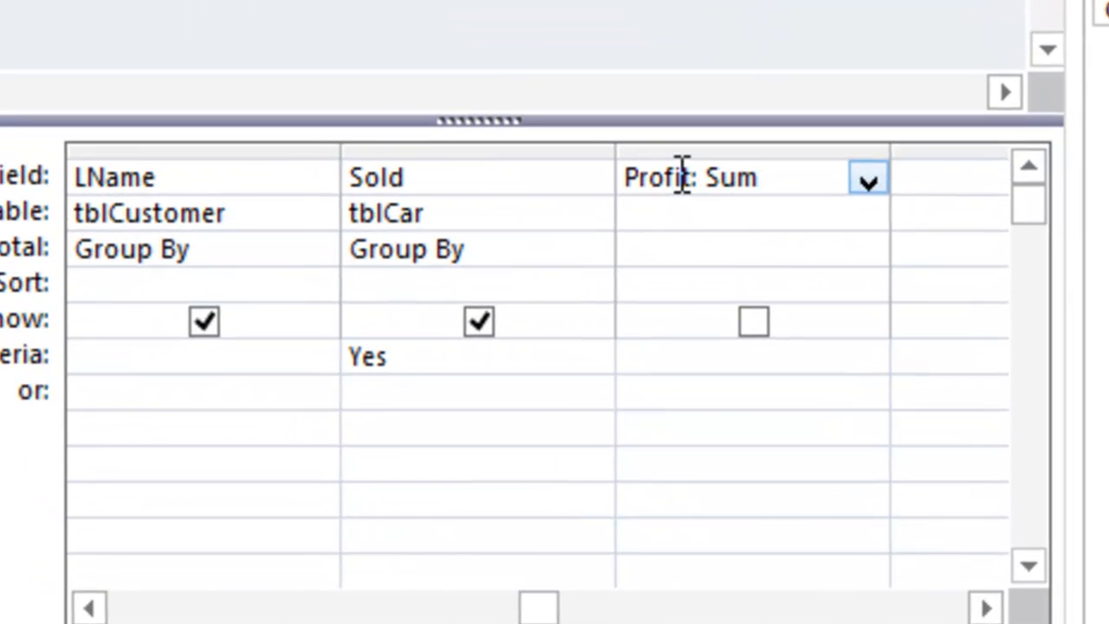
type("()")
Step: Complete the Profit field expression as Sum([Price]*0.1)
key("Left")
type("[]")
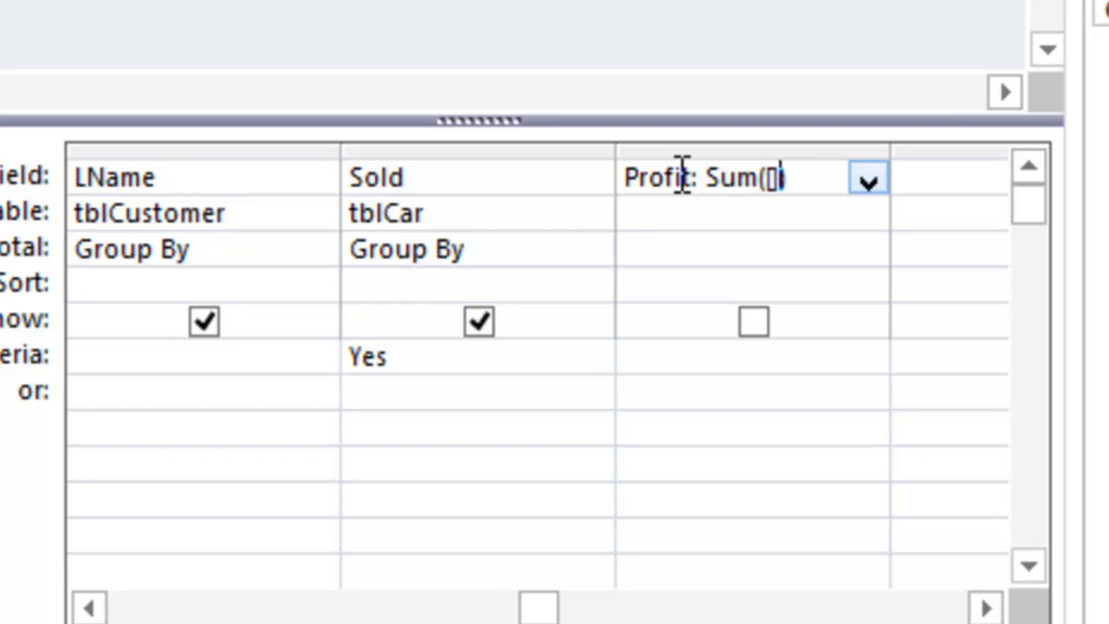
key("Left")
type("P")
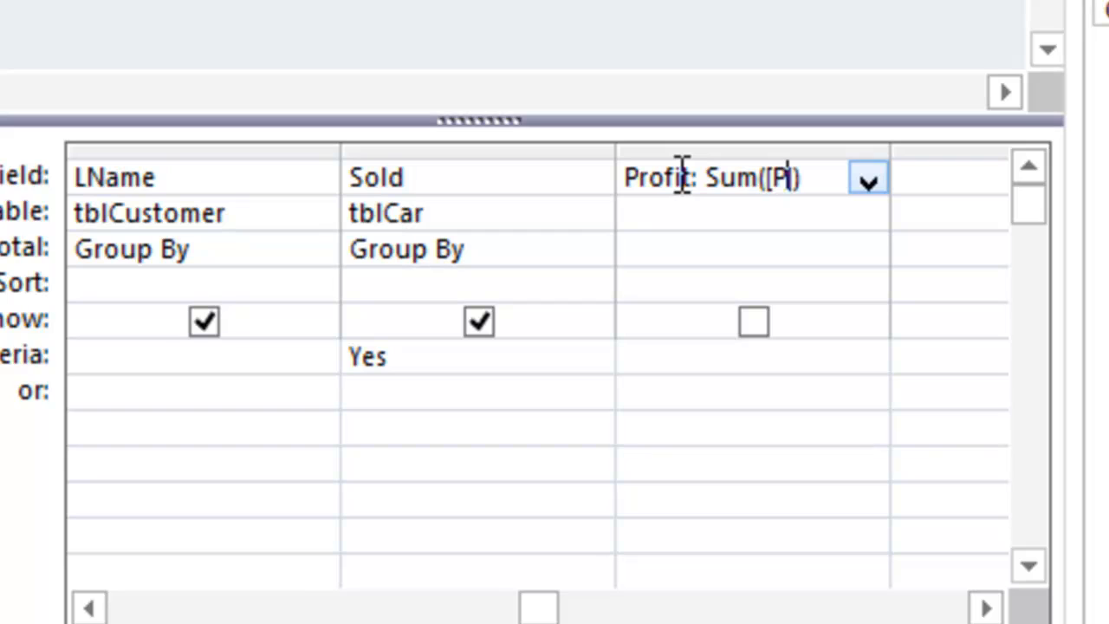
type("rice")
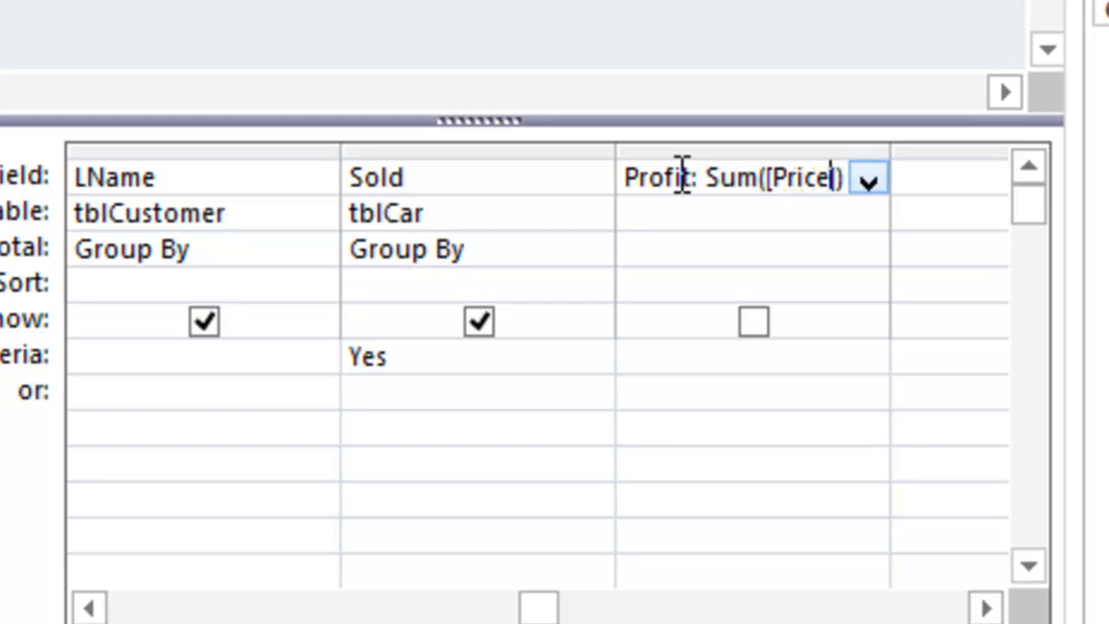
key("Right")
type("*")
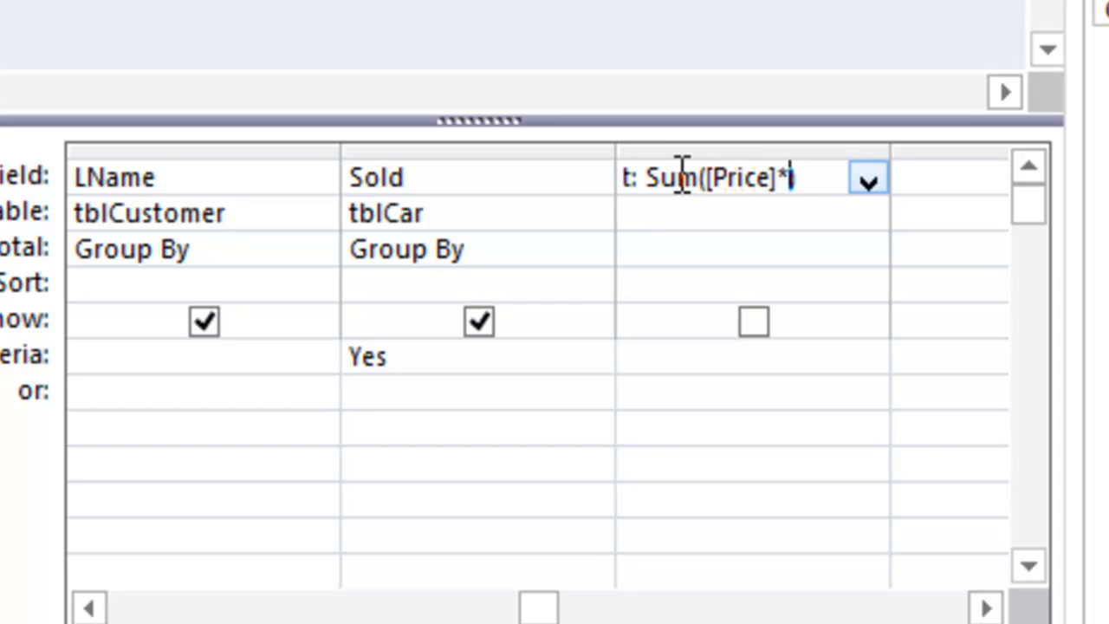
type("0.1")
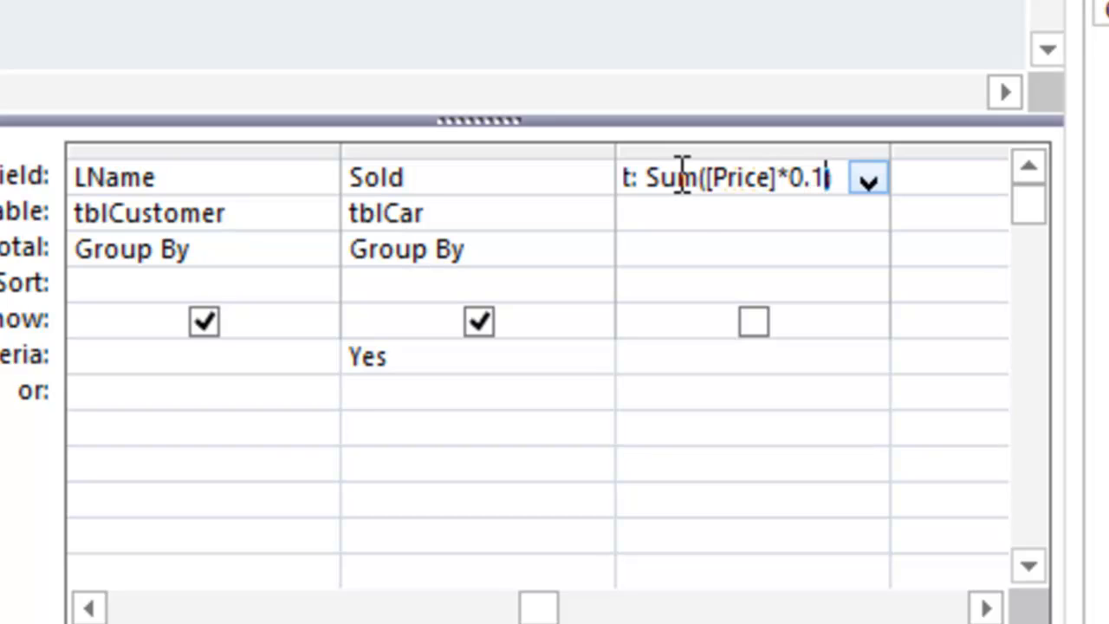
type(")")
Step: Set the Profit column's Total row to Expression
left_click(701, 240)
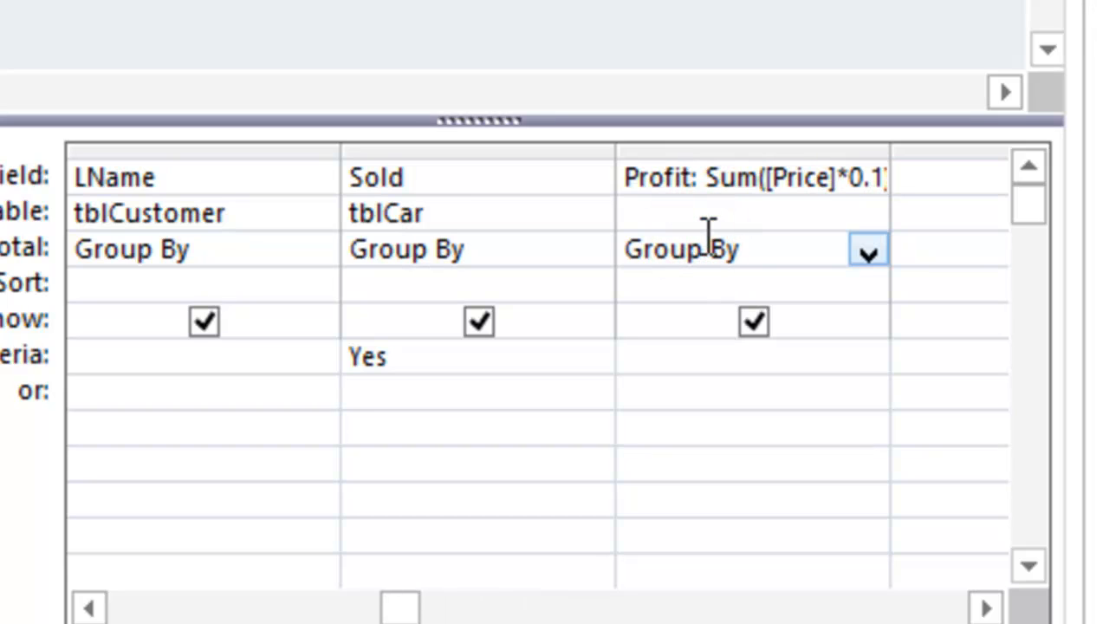
left_click(874, 250)
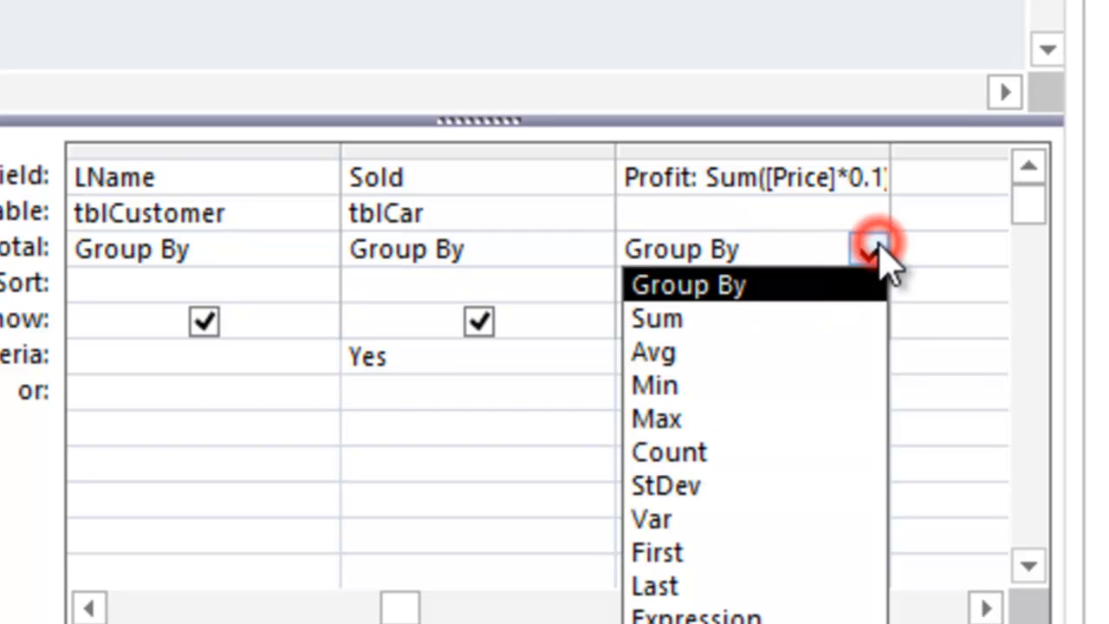
left_click(756, 614)
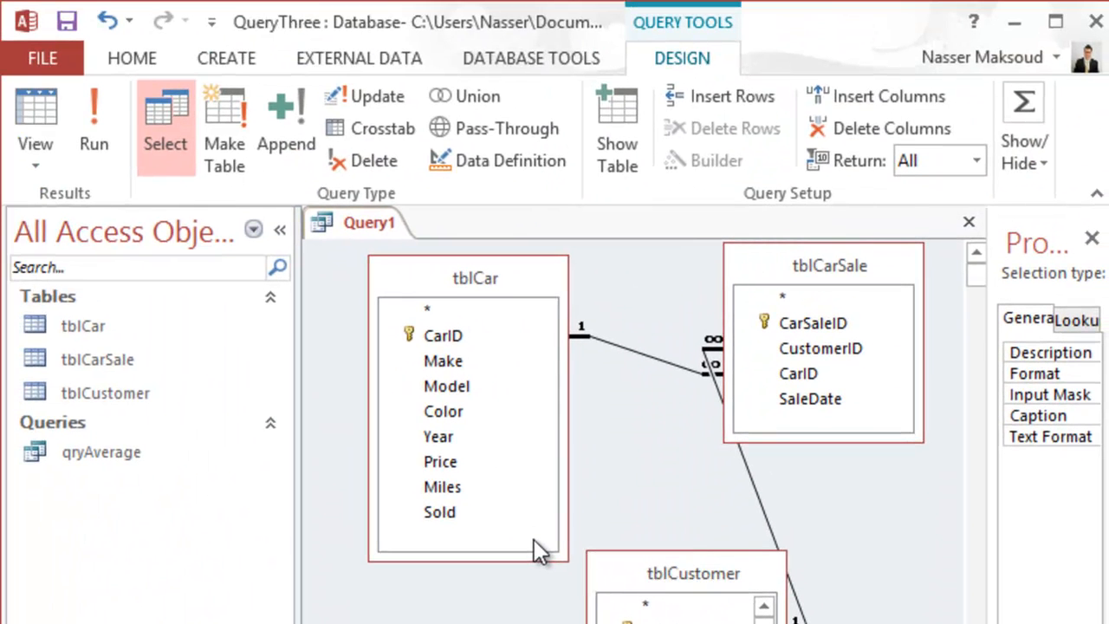
left_click(108, 123)
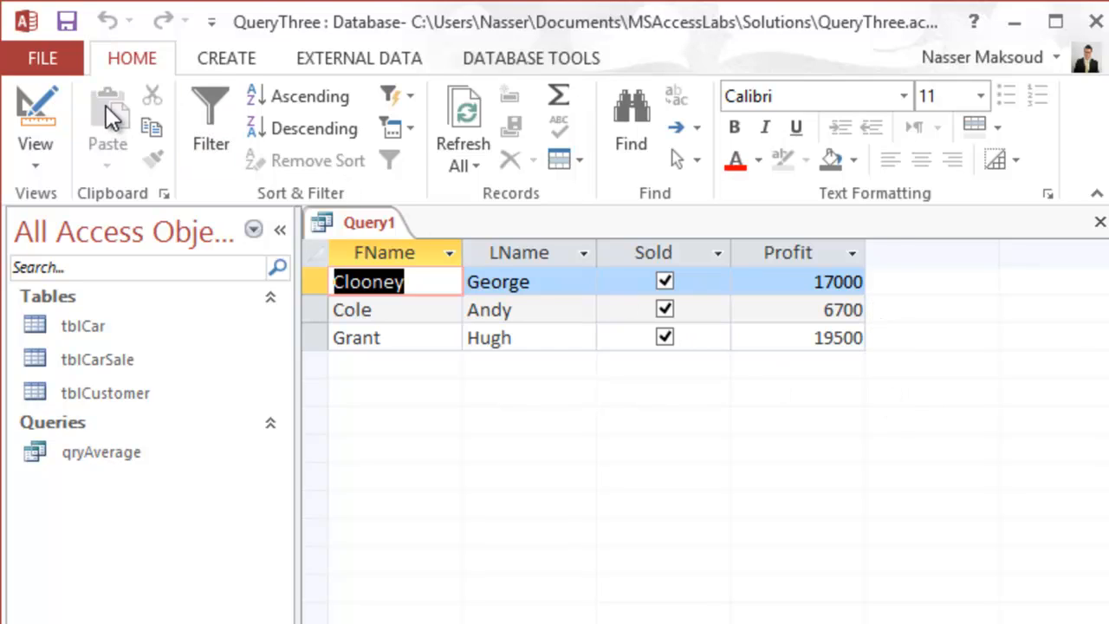
left_click(43, 121)
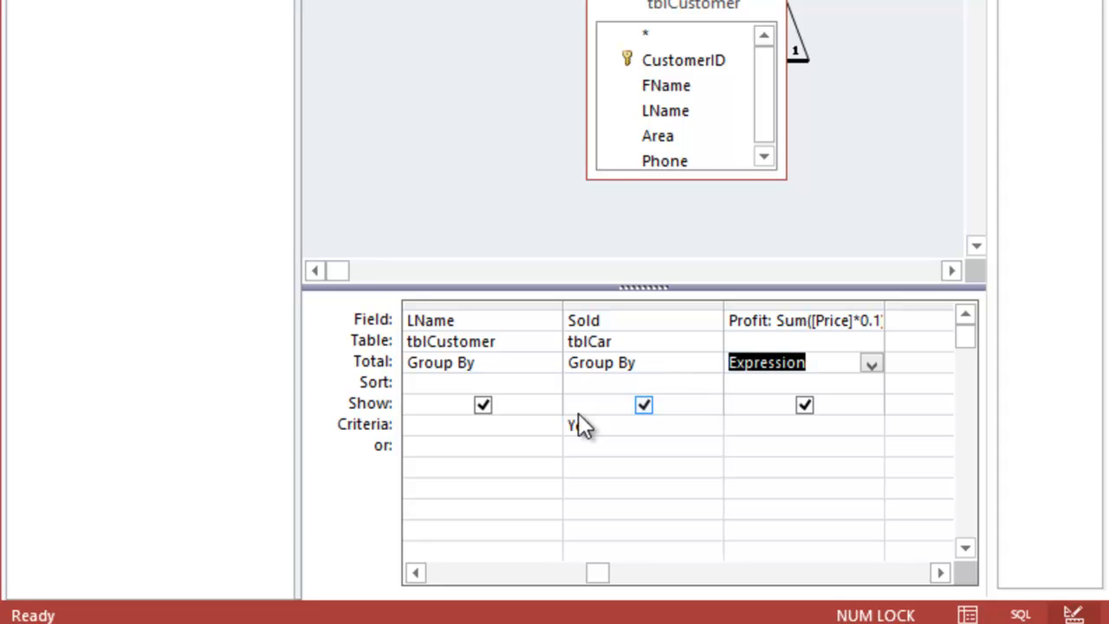
left_click(555, 574)
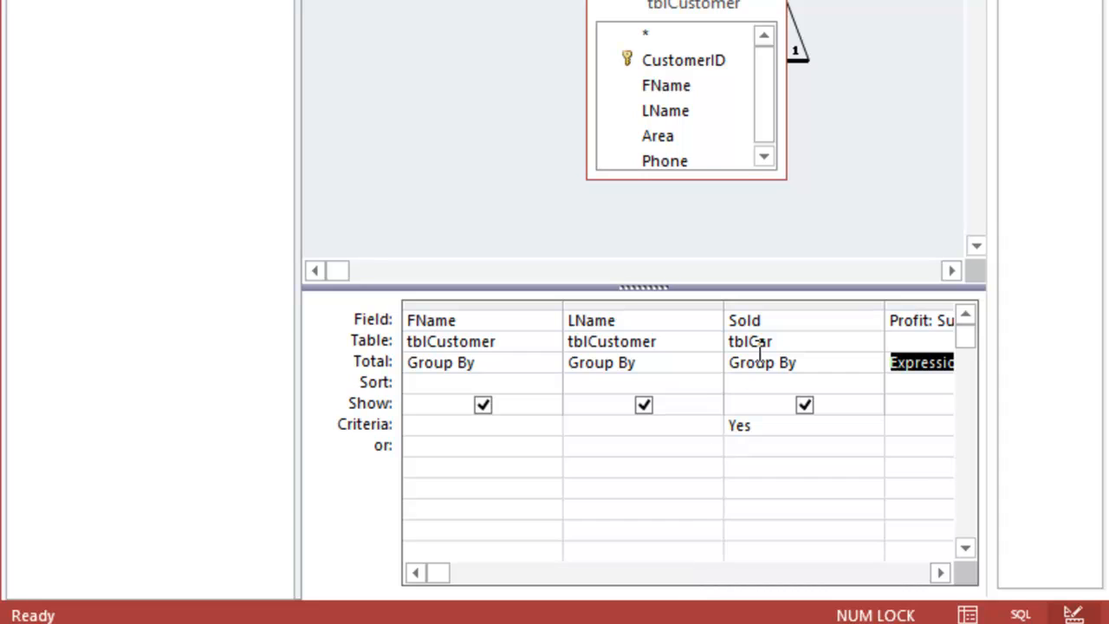
left_click(768, 432)
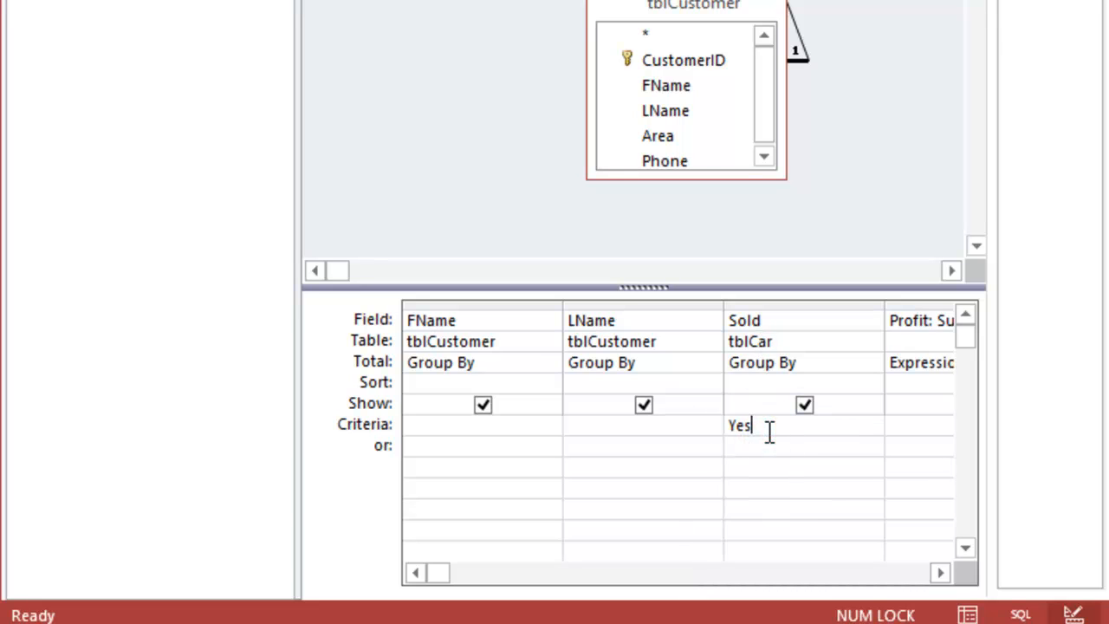
left_click(929, 323)
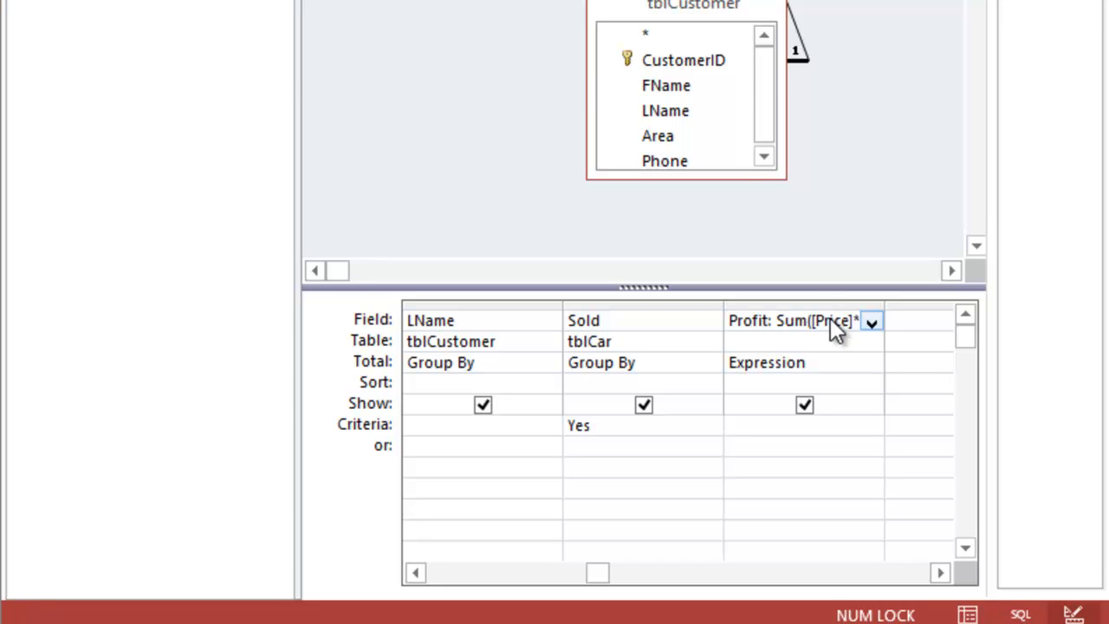
key("shift+F2")
left_click(492, 192)
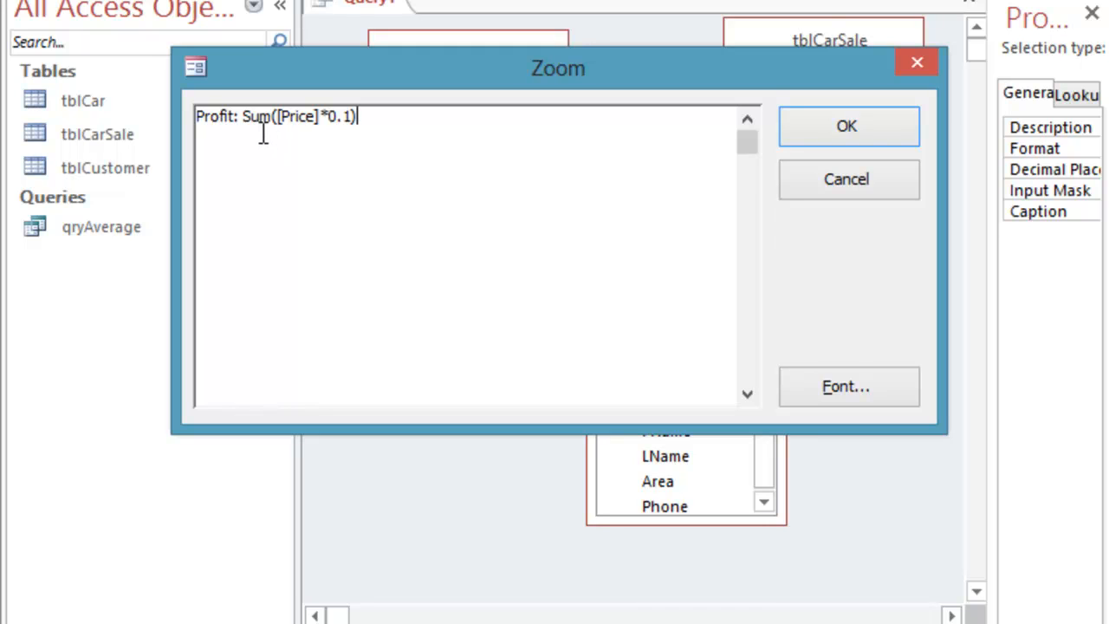
left_click_drag(240, 116, 197, 121)
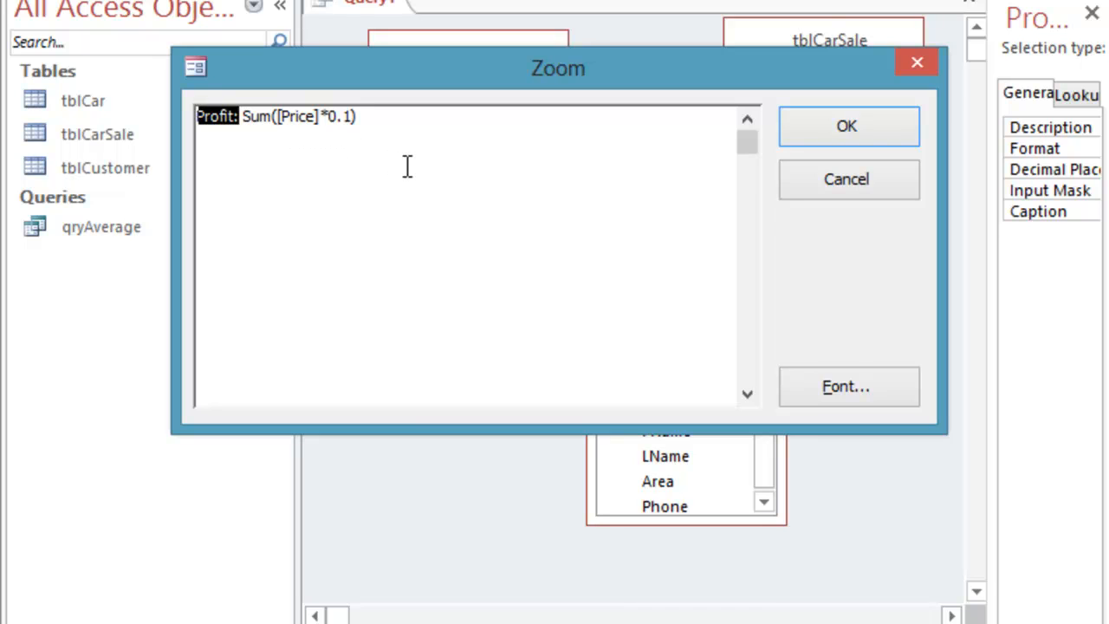
left_click(797, 178)
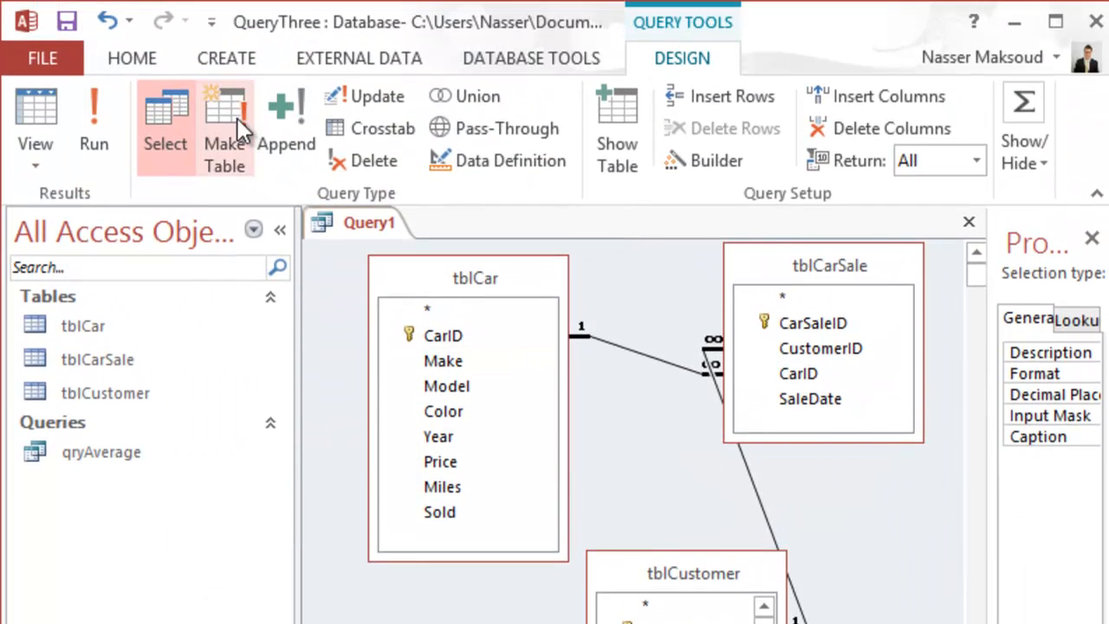
Step: Save the query under the name qryProfit, then minimise the Access window
left_click(67, 23)
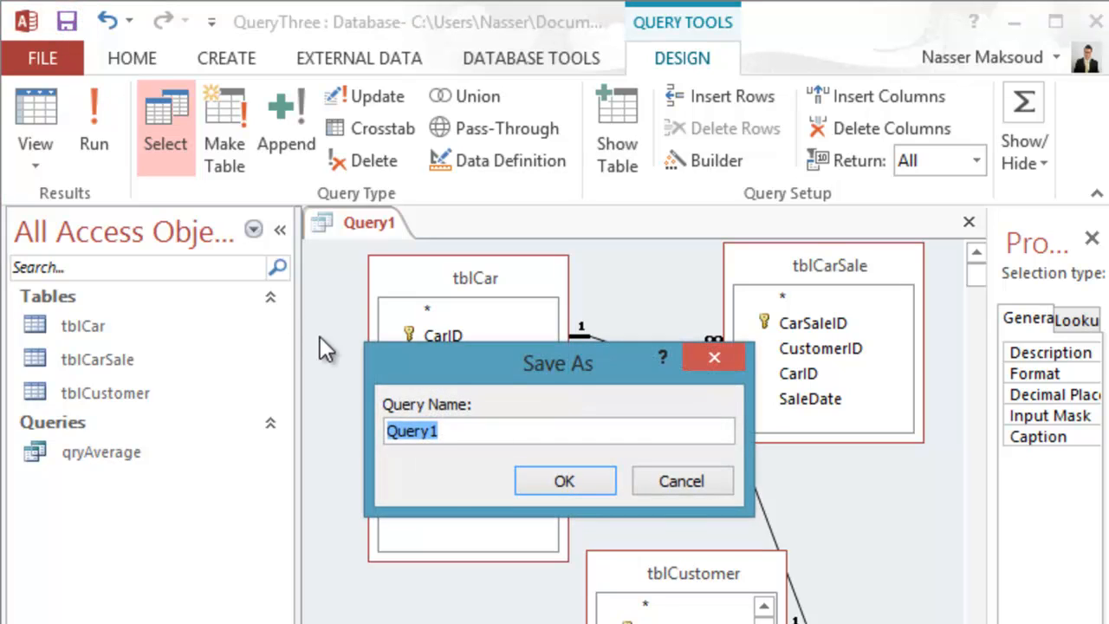
type("q")
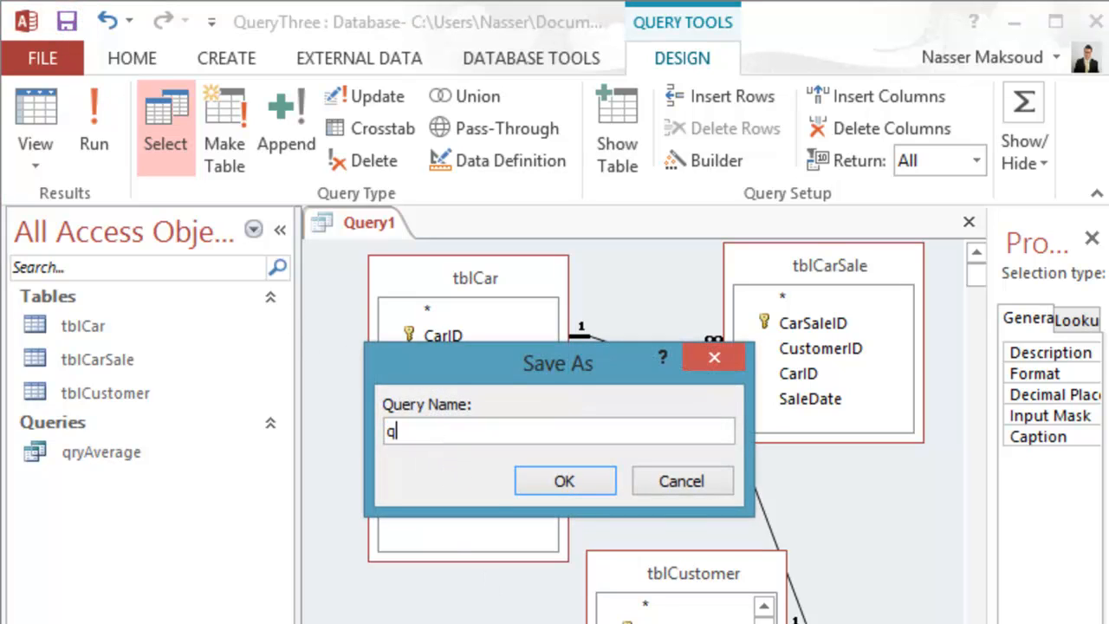
type("ryProfit")
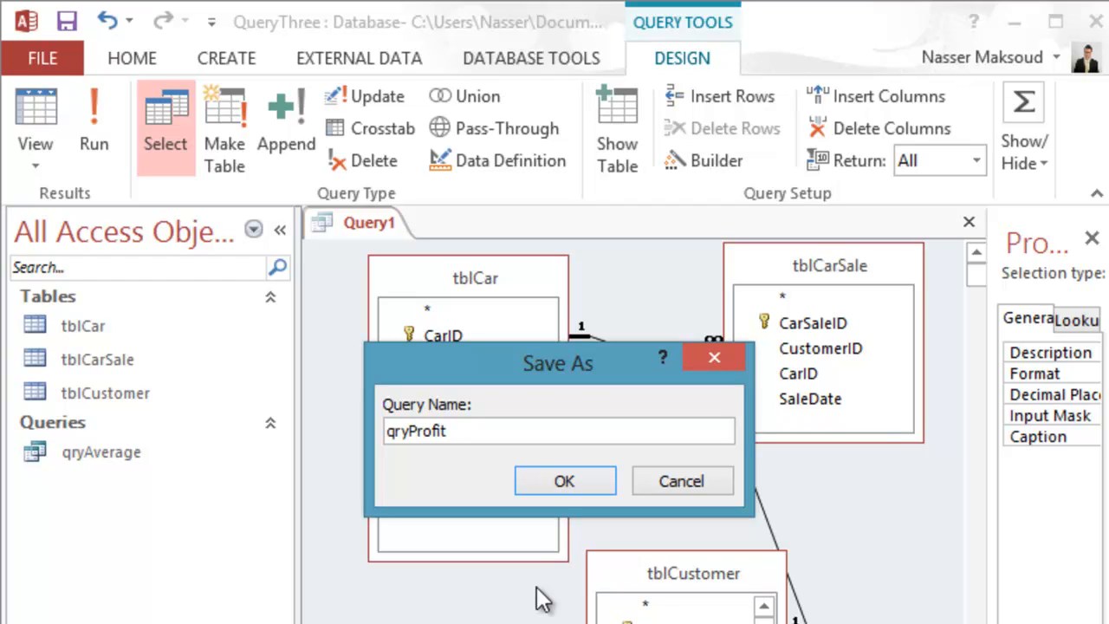
left_click(551, 477)
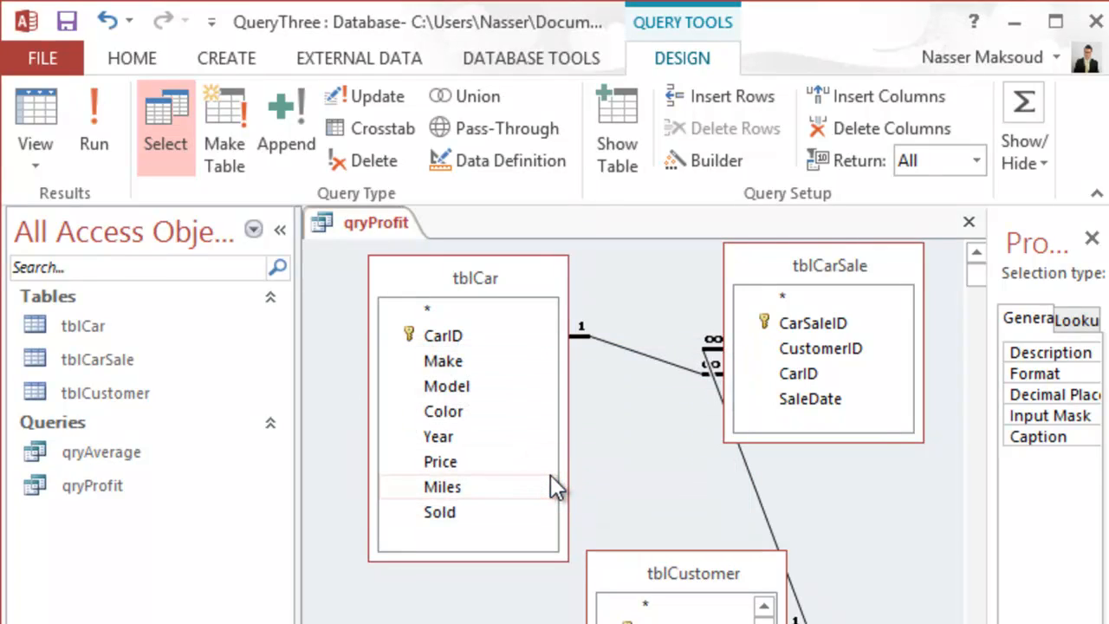
left_click(65, 23)
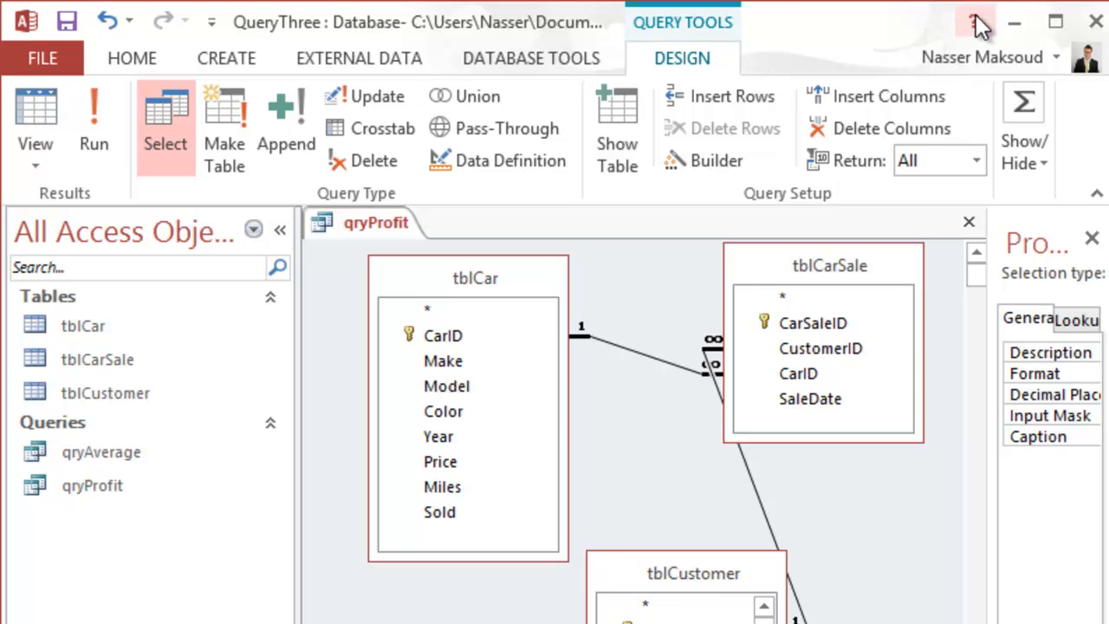
left_click(1008, 22)
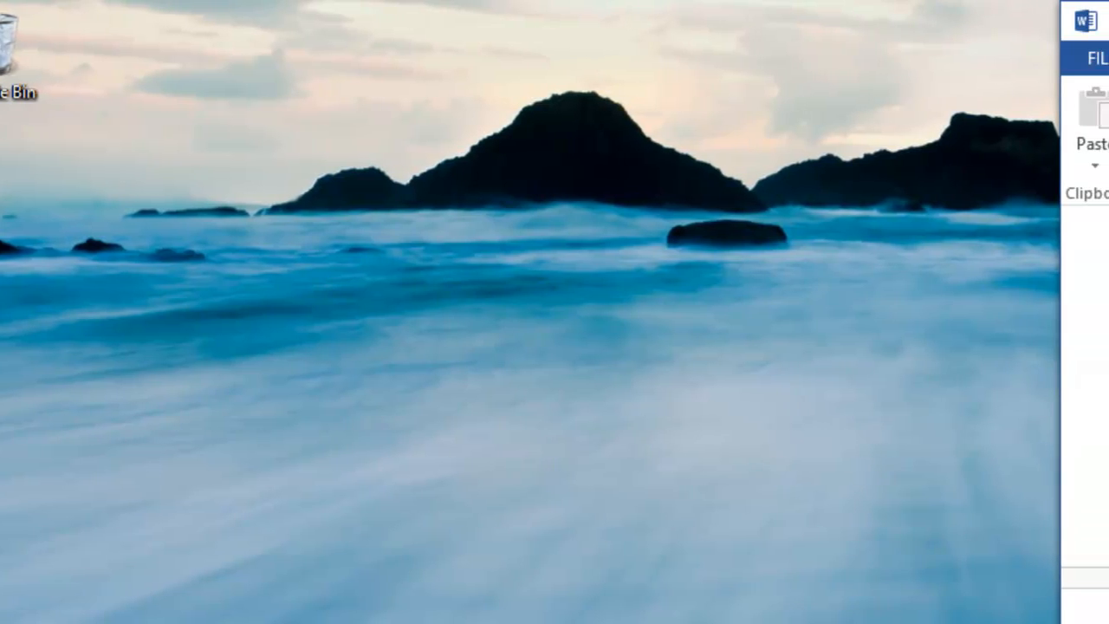